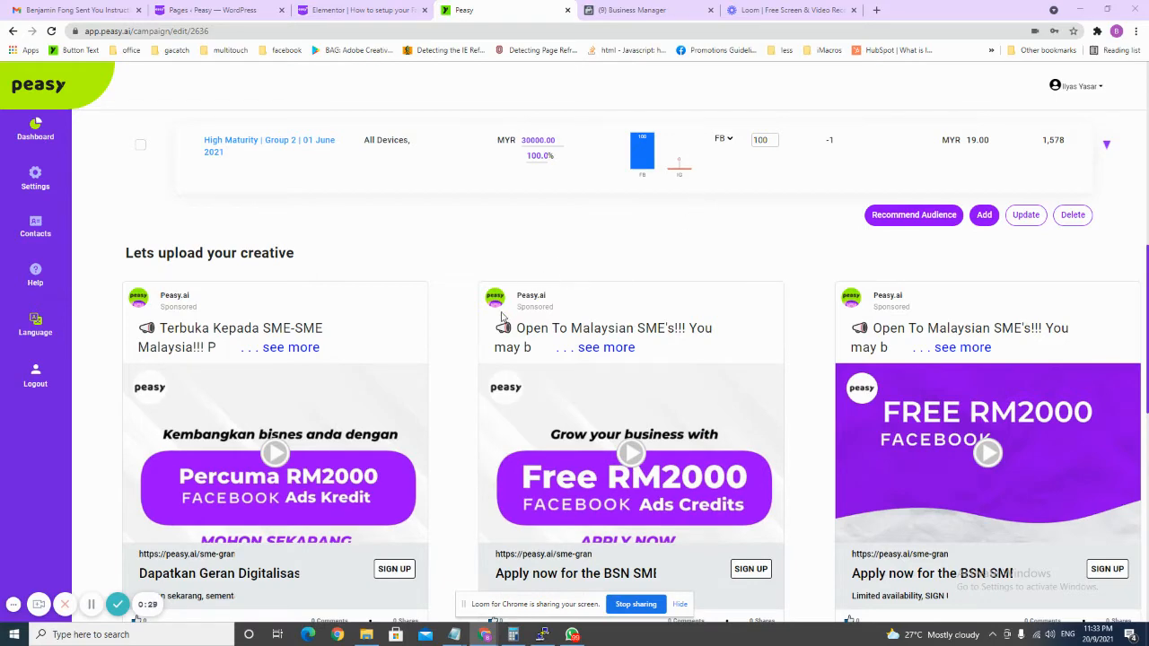
# Step: Switch to Facebook Business Manager, select the Chroo Ads business and open its Business Settings
pyautogui.scroll(-1, 502, 308)
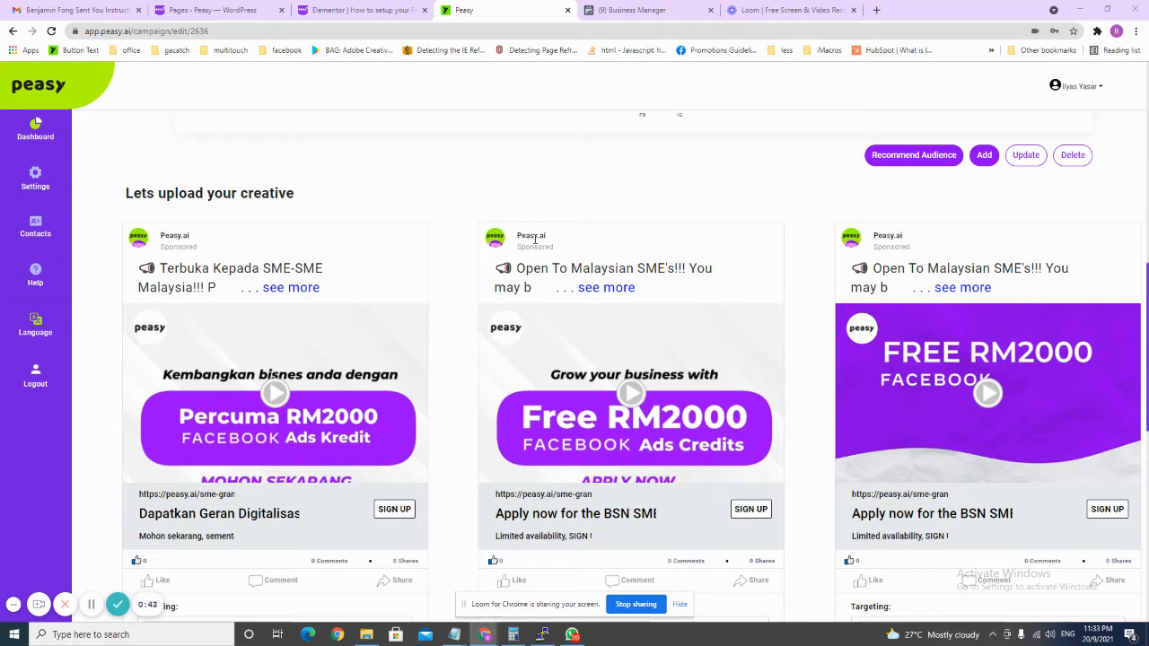
pyautogui.click(654, 11)
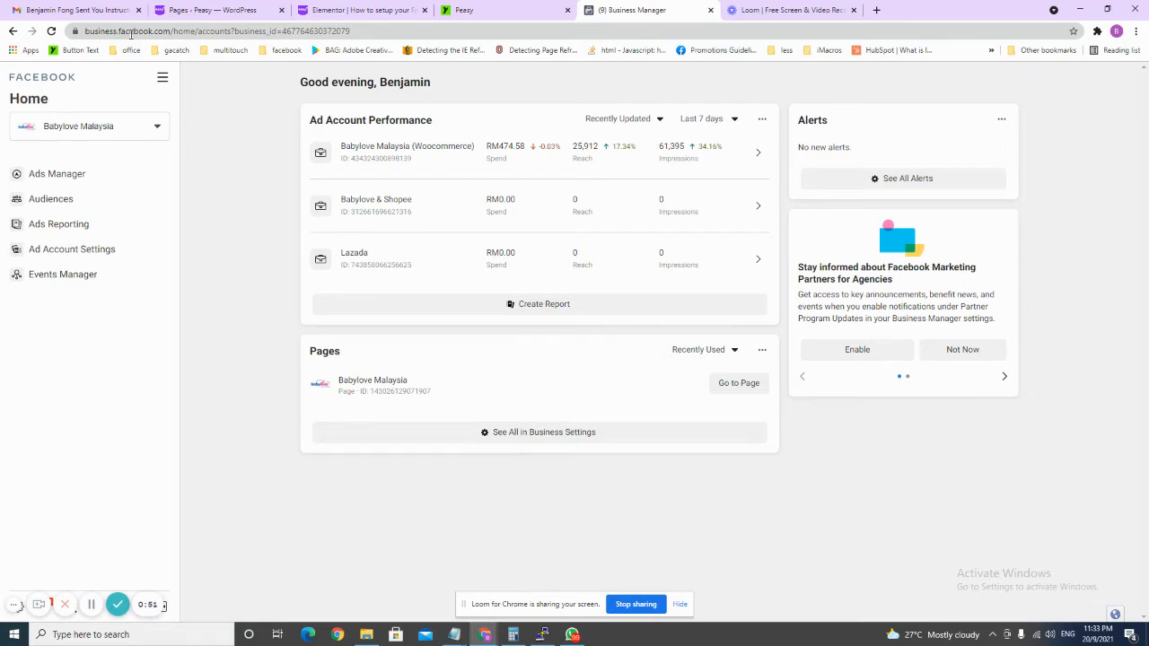
pyautogui.click(145, 135)
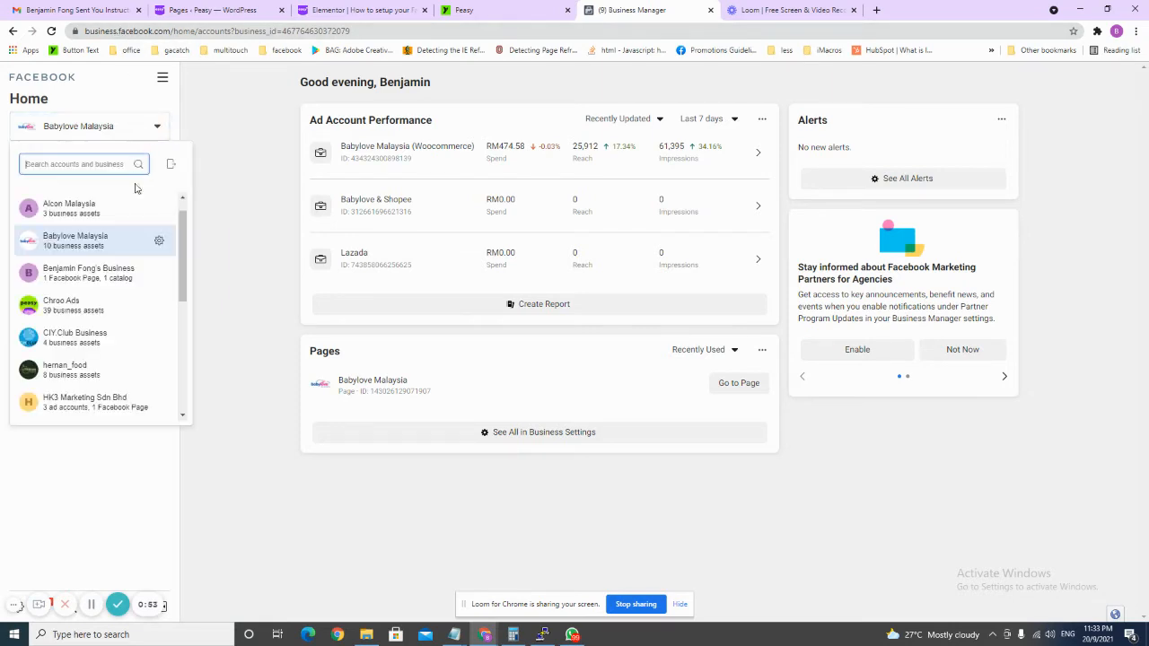
pyautogui.click(119, 320)
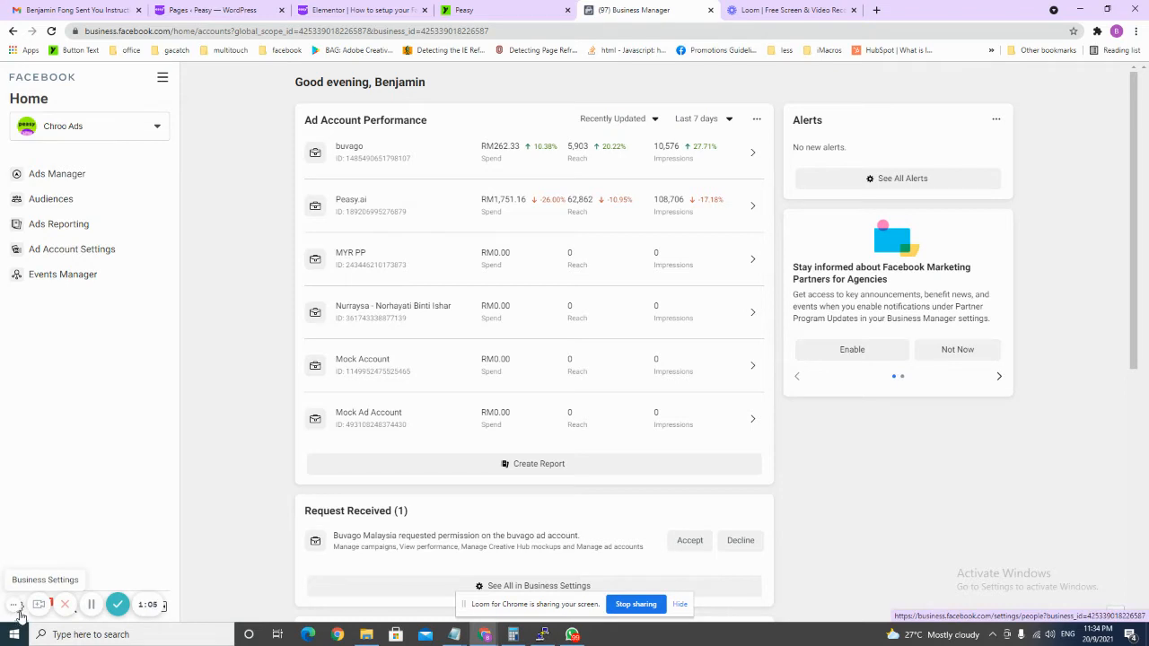
pyautogui.click(18, 616)
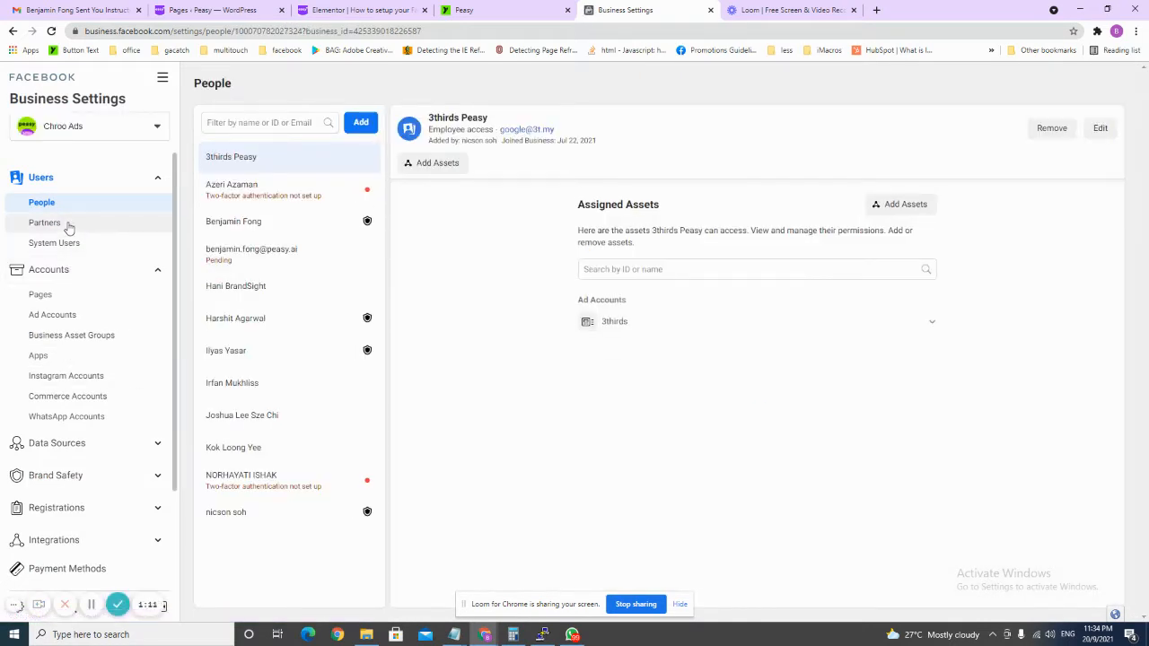
# Step: Look through the settings categories and view the assets assigned to the first admin in the People list
pyautogui.scroll(-3, 92, 250)
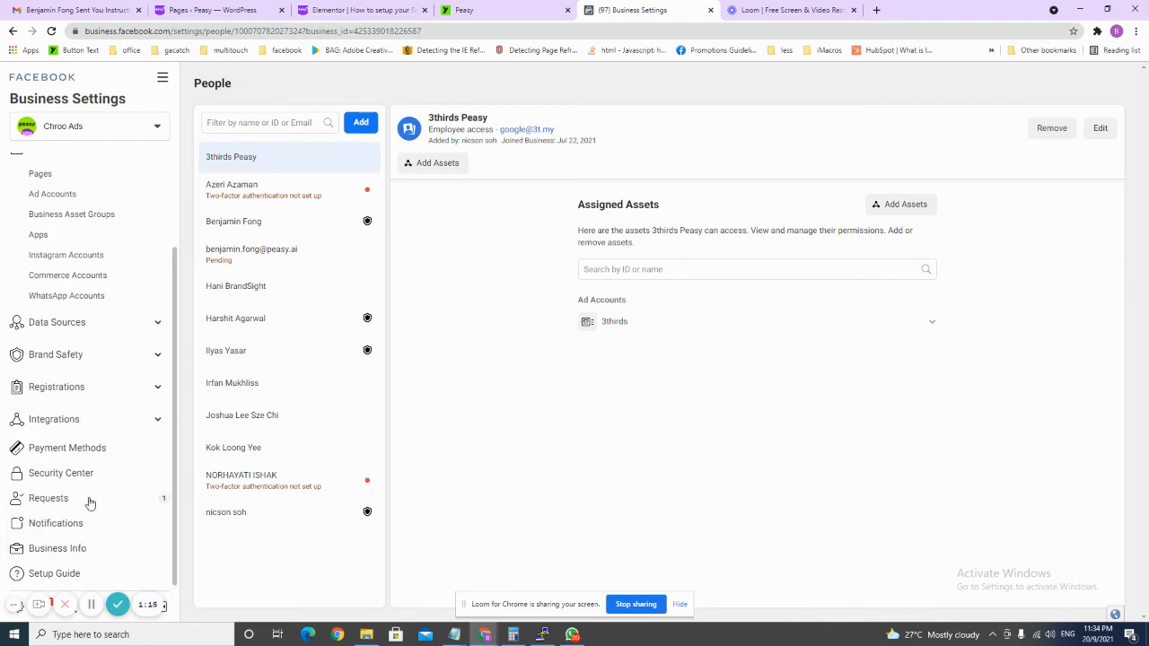
pyautogui.scroll(3, 116, 372)
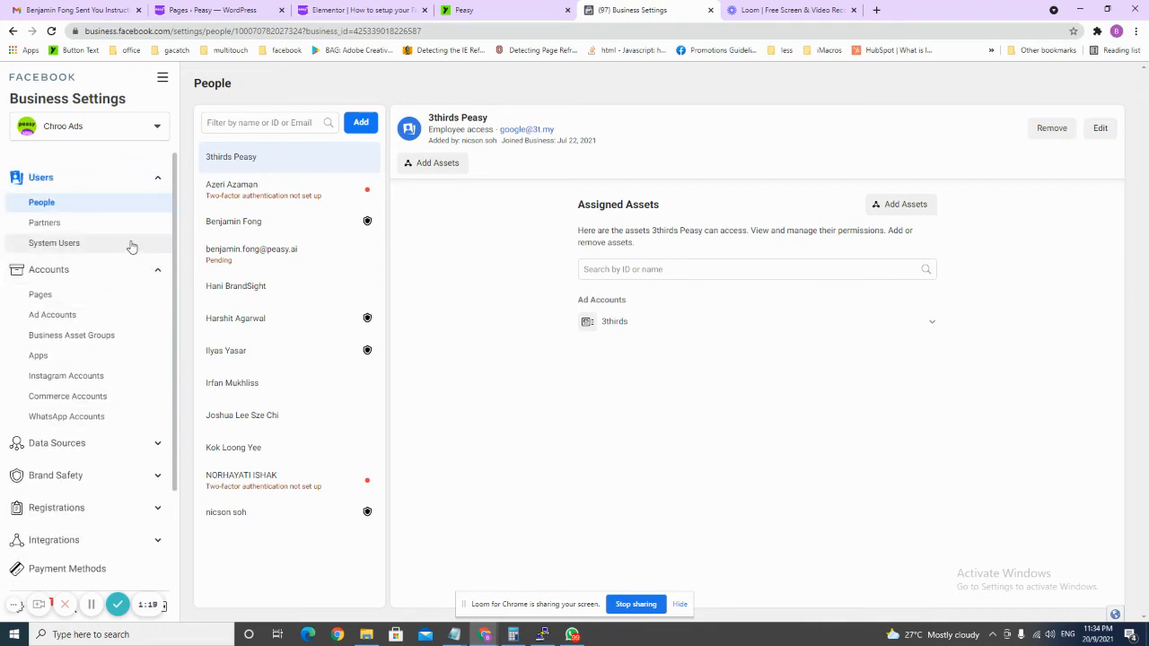
pyautogui.click(283, 227)
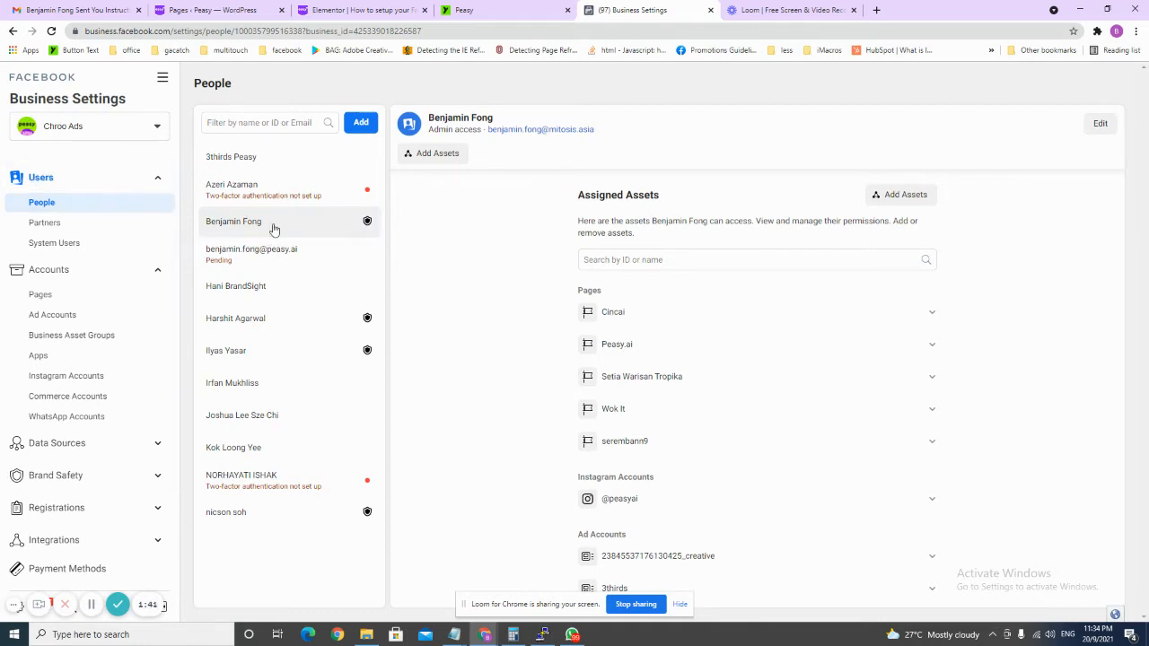
# Step: Show the business's list of Pages among its accounts
pyautogui.click(51, 267)
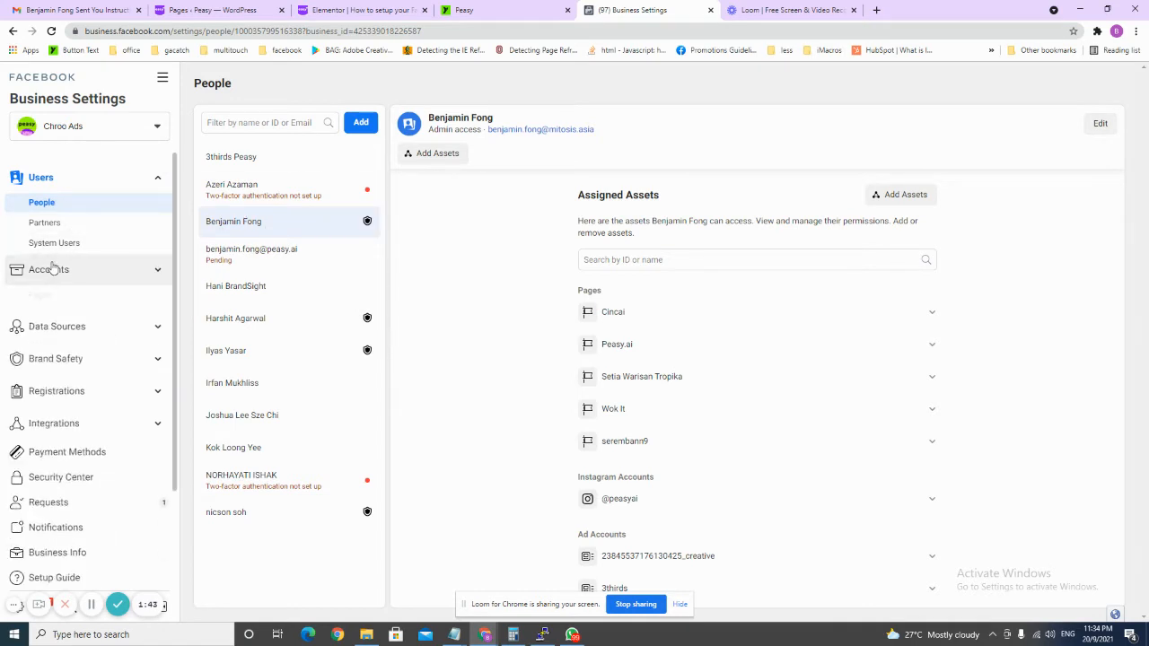
pyautogui.click(53, 267)
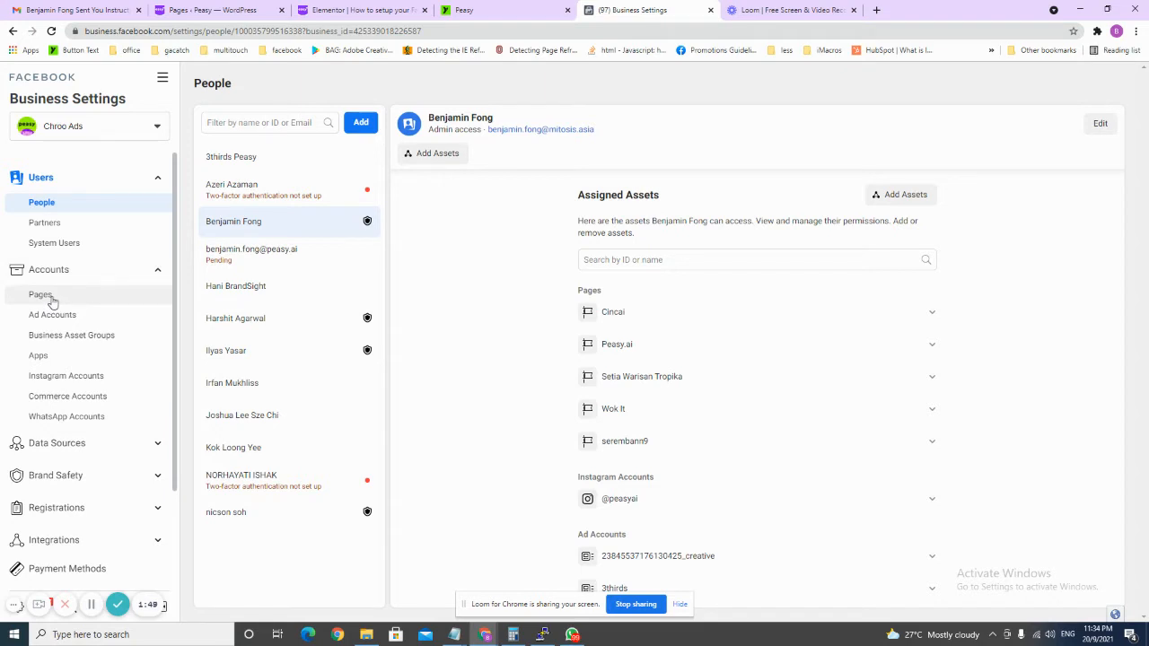
pyautogui.click(50, 300)
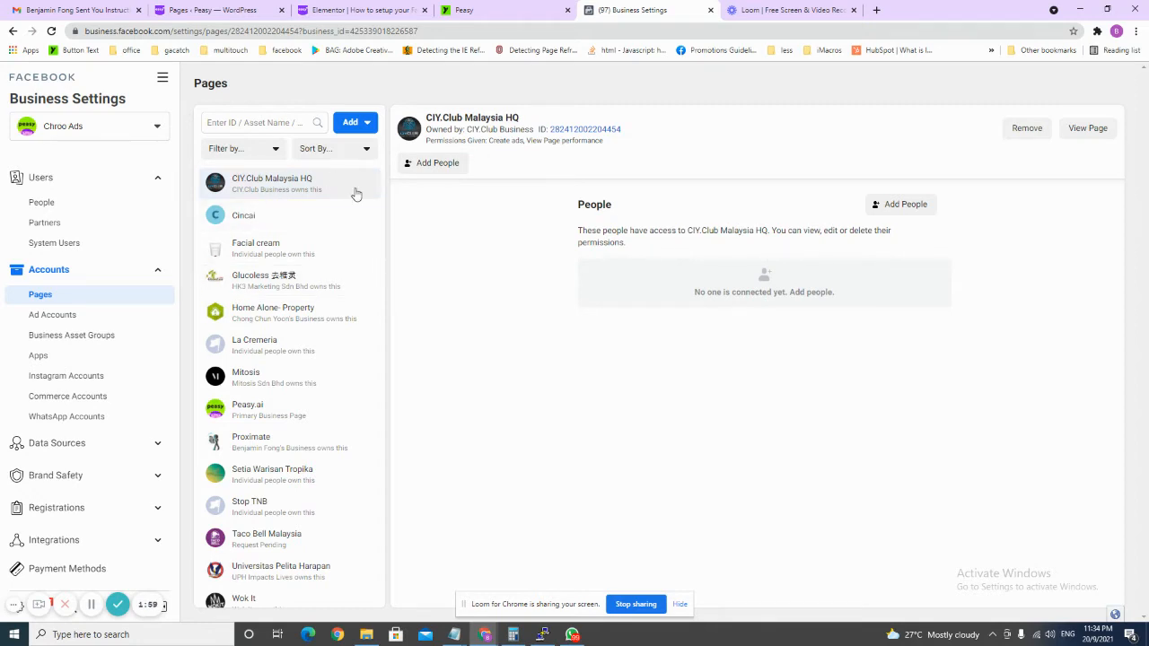
# Step: Start creating a new Brand or Product Page with the category Bags/Luggage, then cancel without naming it
pyautogui.click(369, 124)
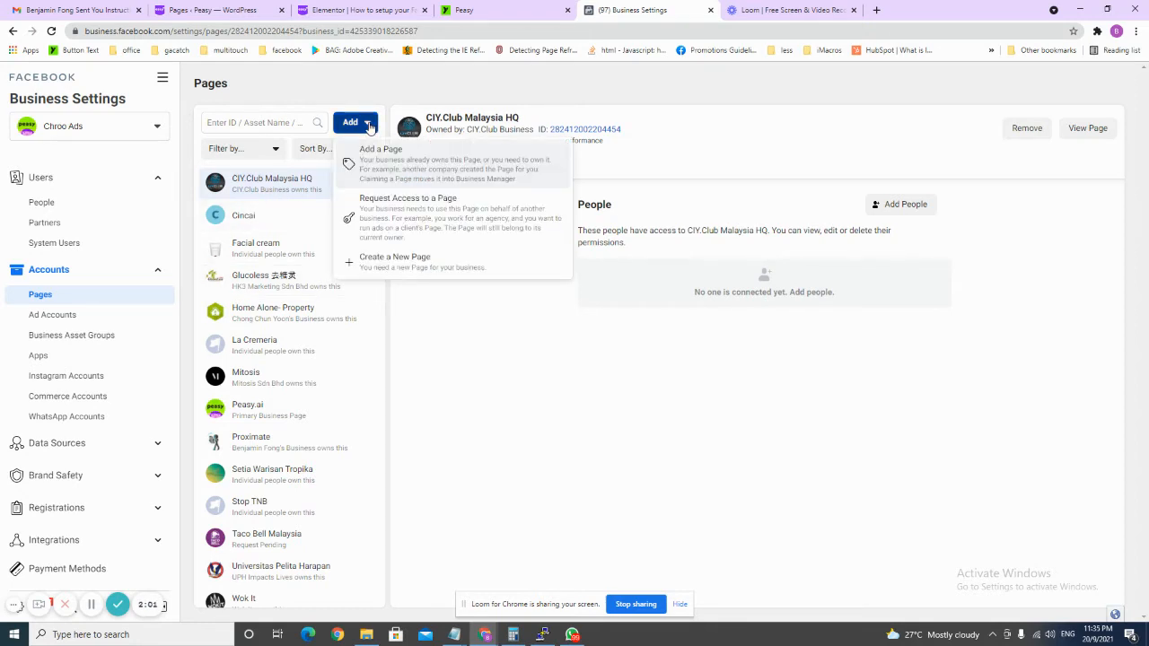
pyautogui.click(426, 267)
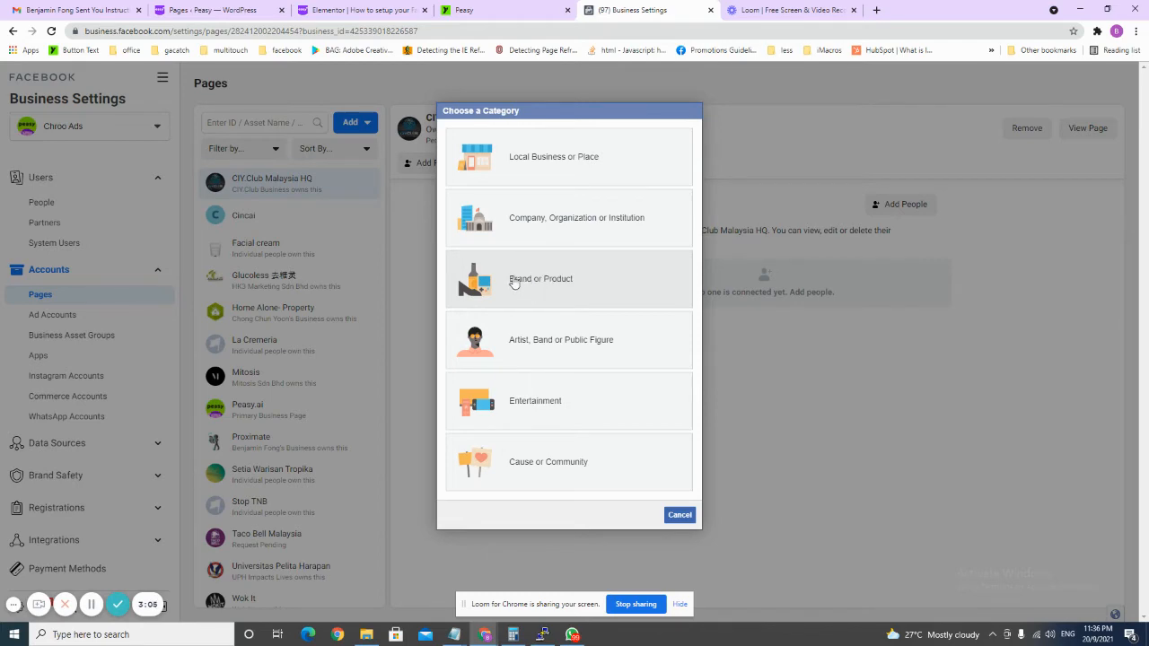
pyautogui.click(620, 260)
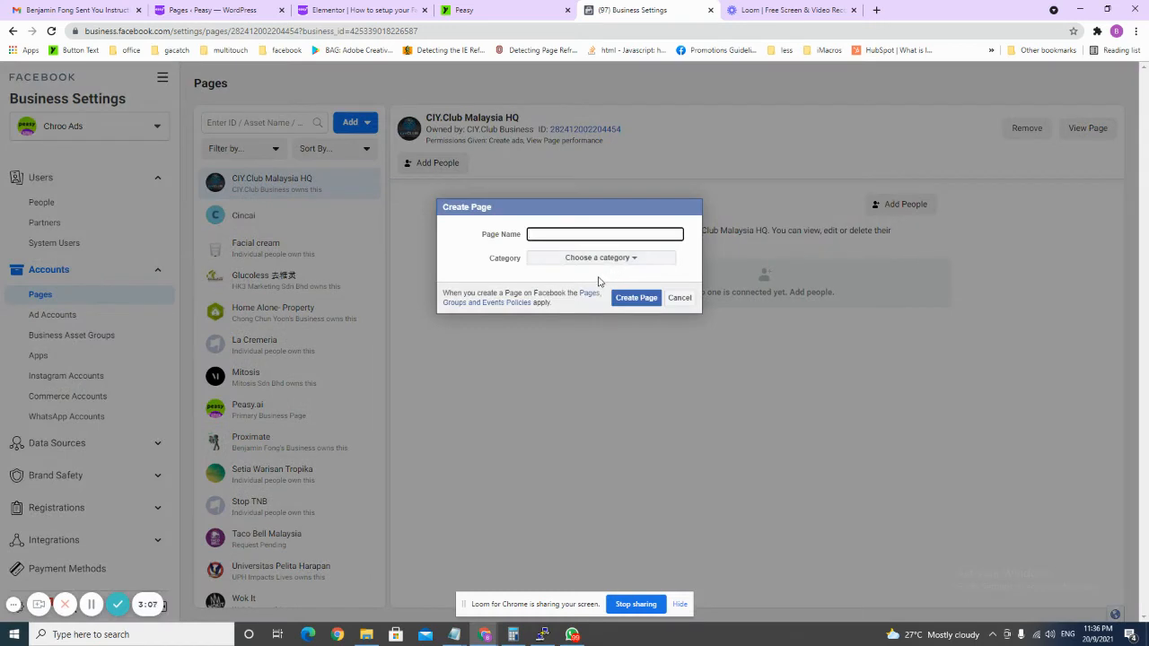
pyautogui.click(587, 262)
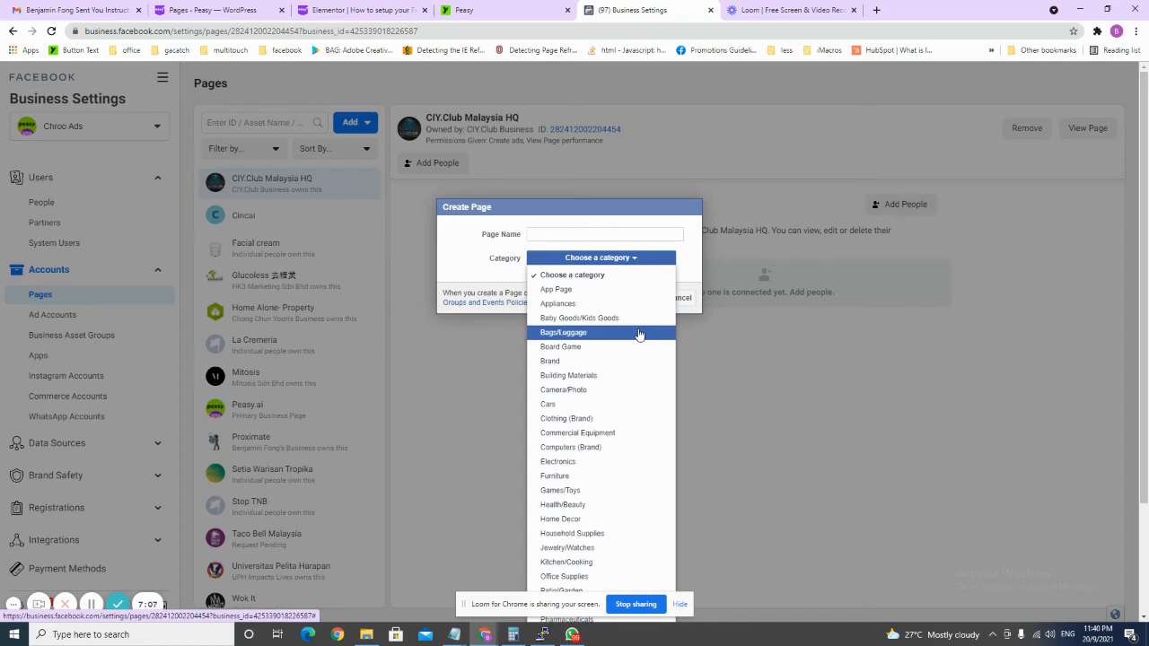
pyautogui.click(598, 272)
pyautogui.click(583, 237)
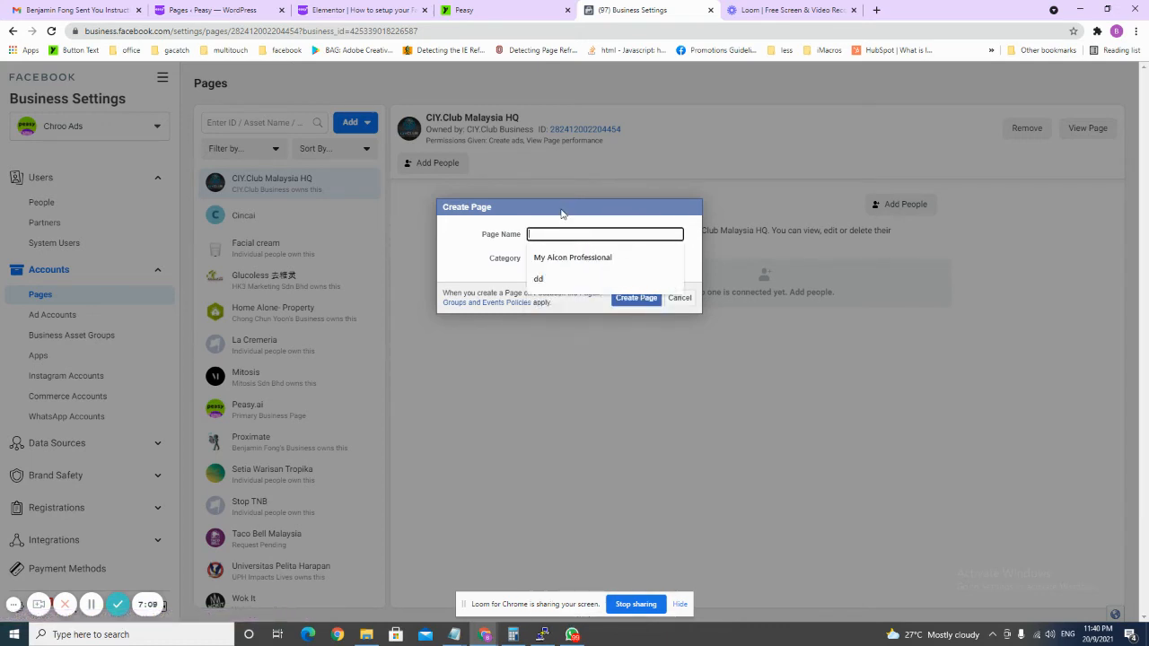
pyautogui.click(562, 212)
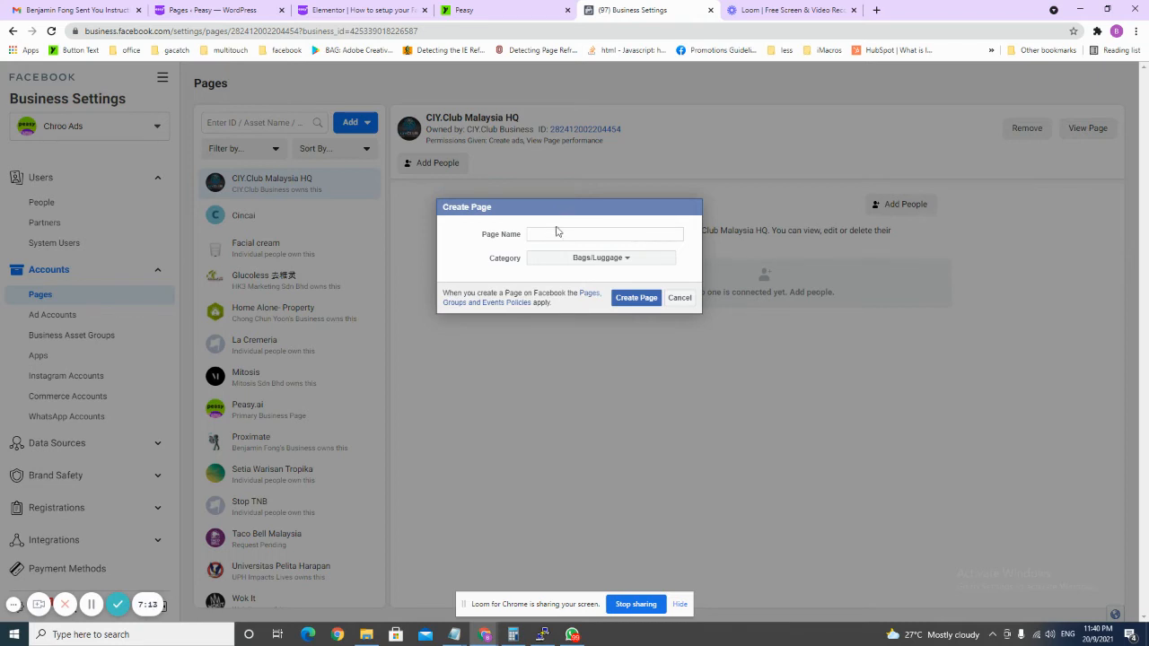
pyautogui.click(548, 235)
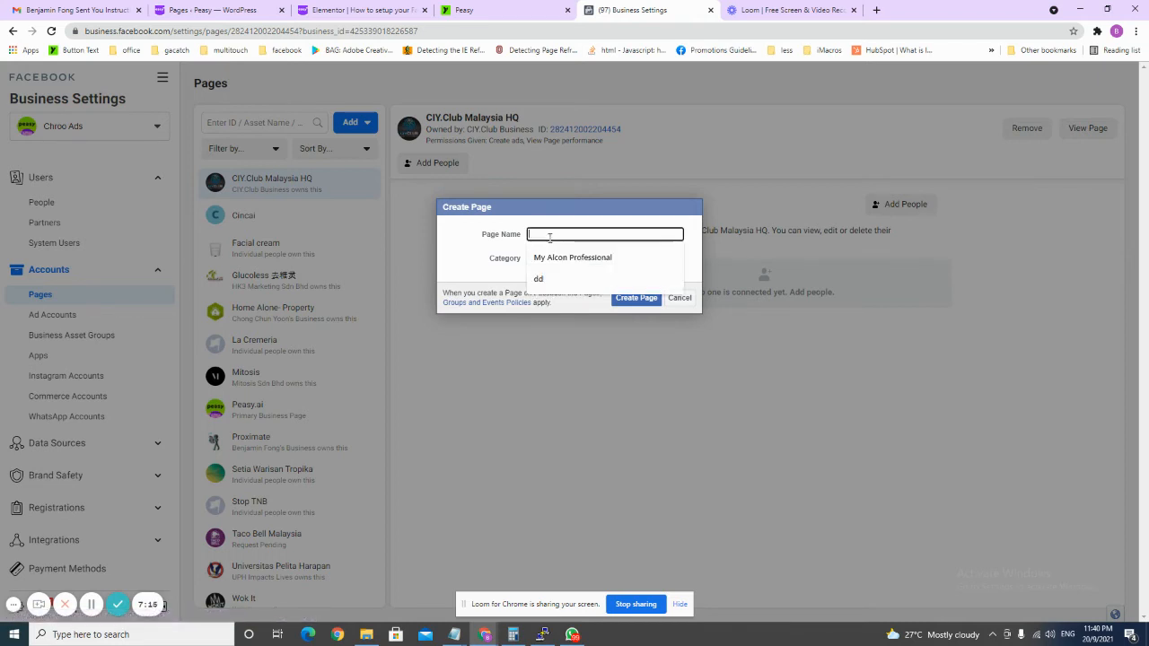
pyautogui.click(633, 219)
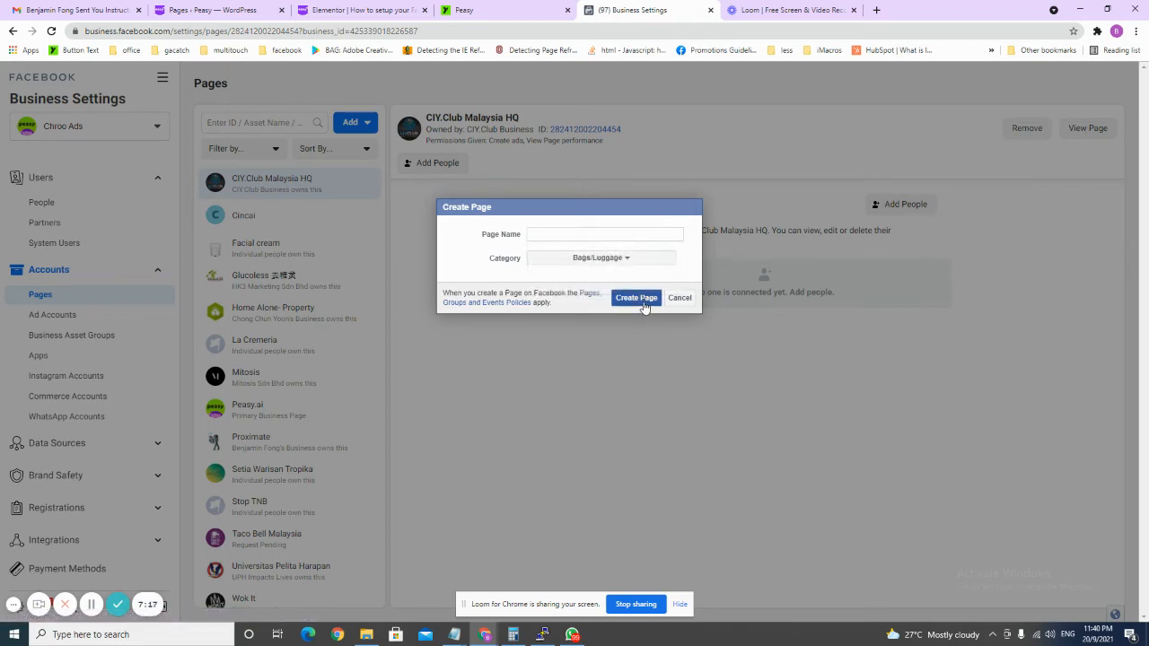
pyautogui.click(674, 298)
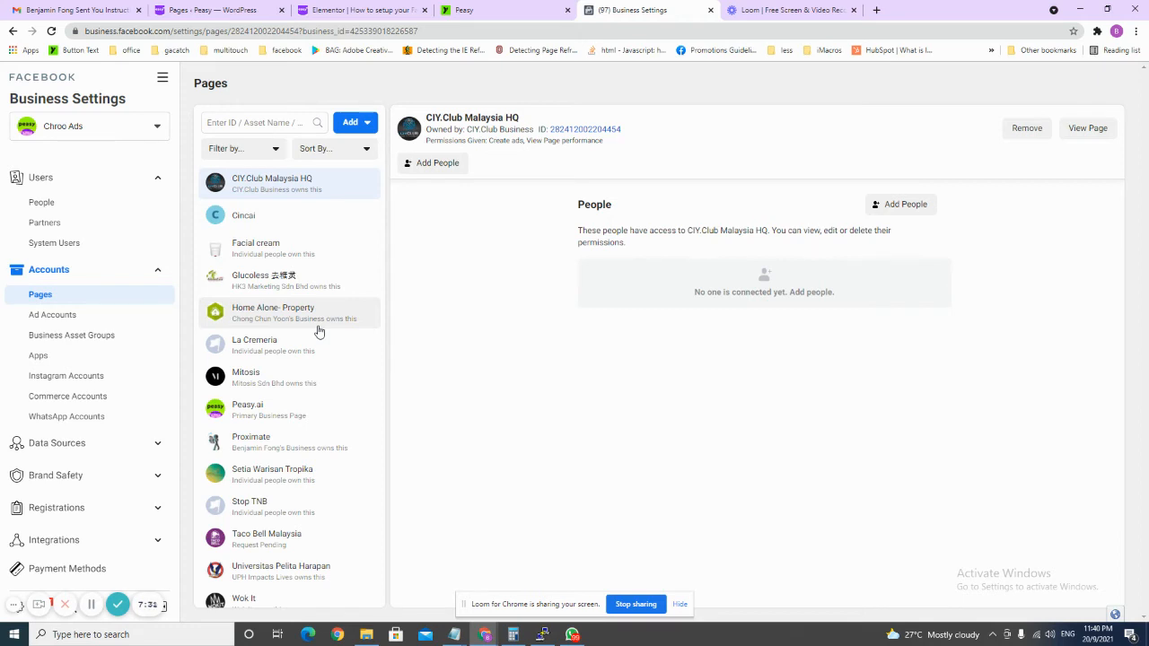
# Step: Open the form for adding an already owned Facebook Page and close it without entering a Page
pyautogui.click(367, 123)
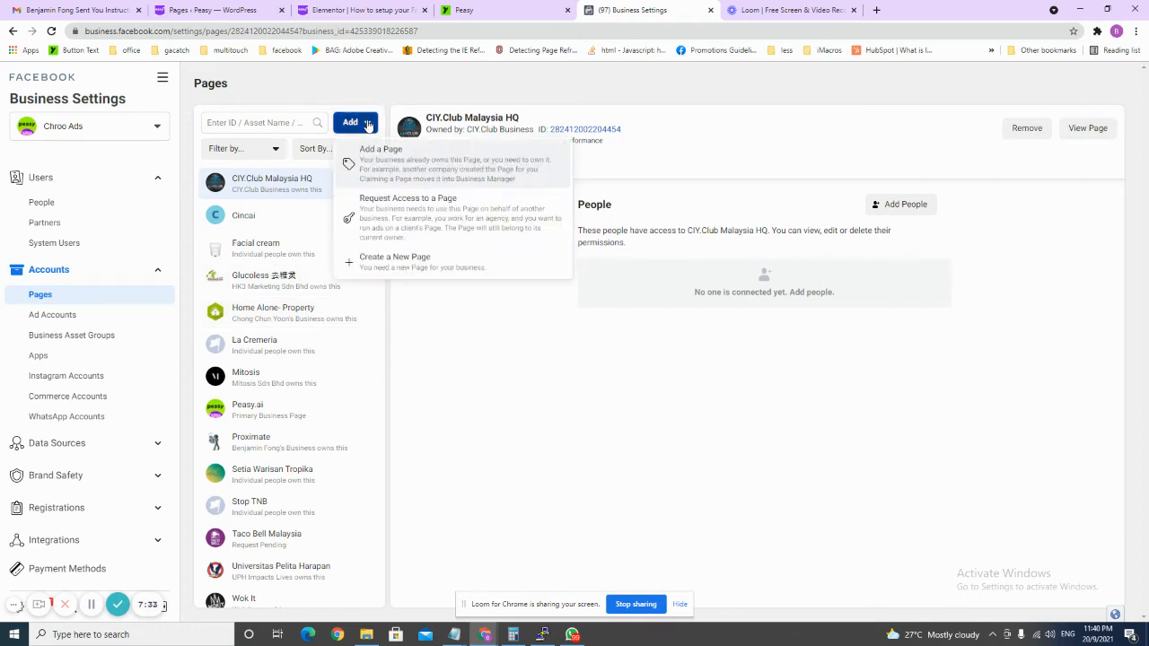
pyautogui.click(381, 170)
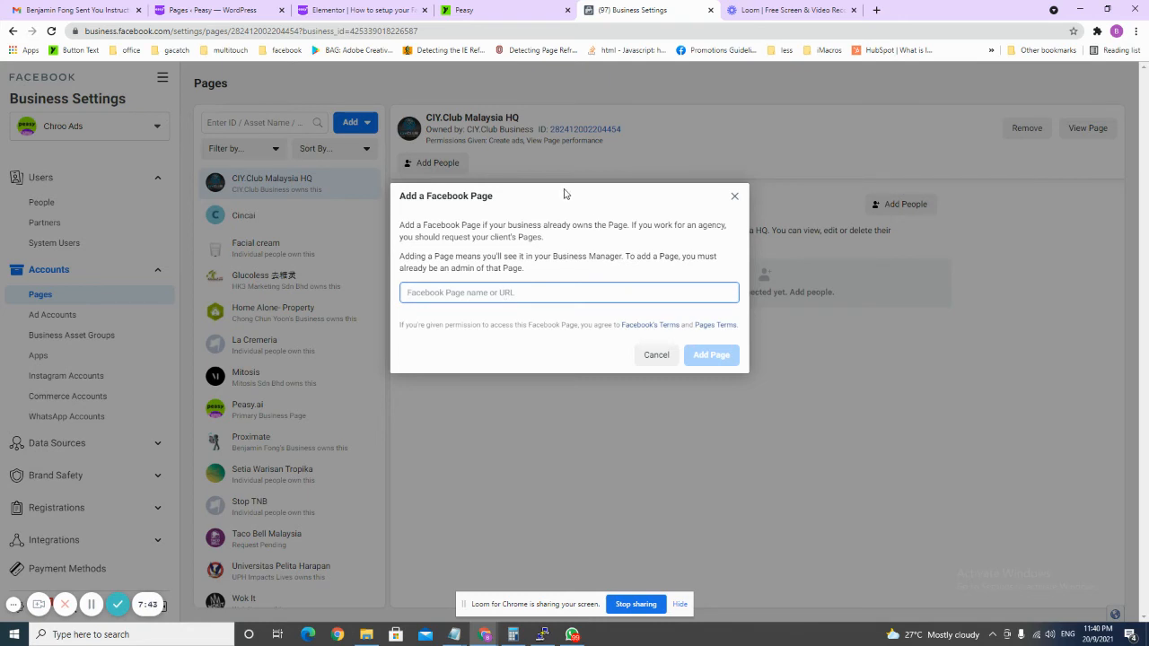
pyautogui.click(721, 362)
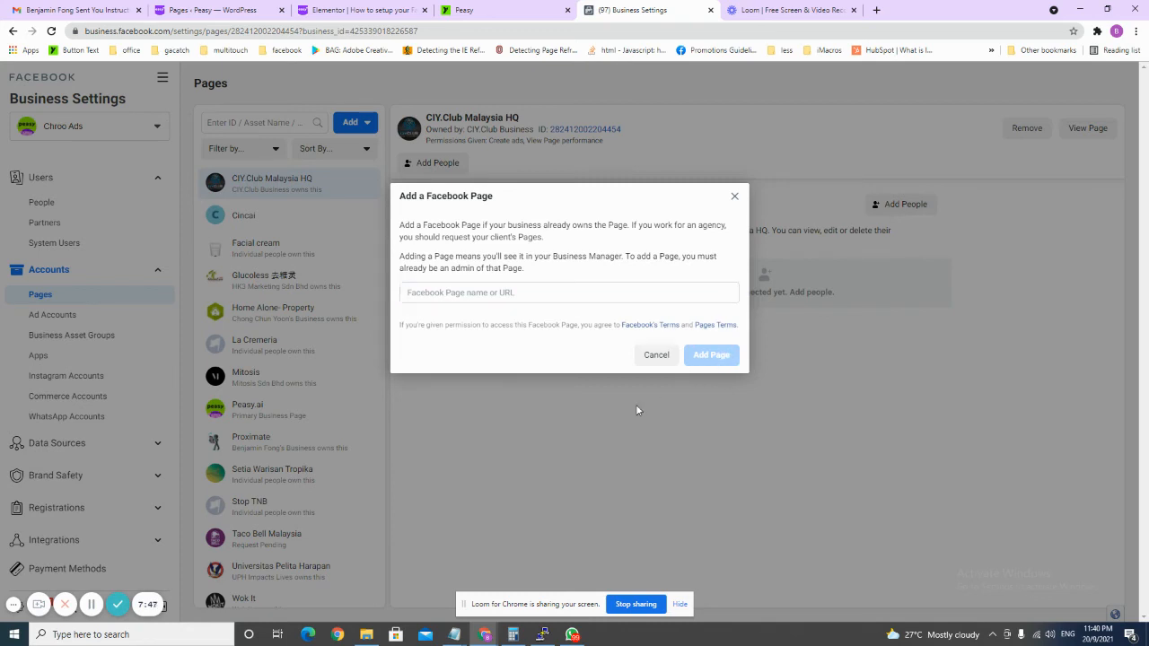
pyautogui.click(734, 197)
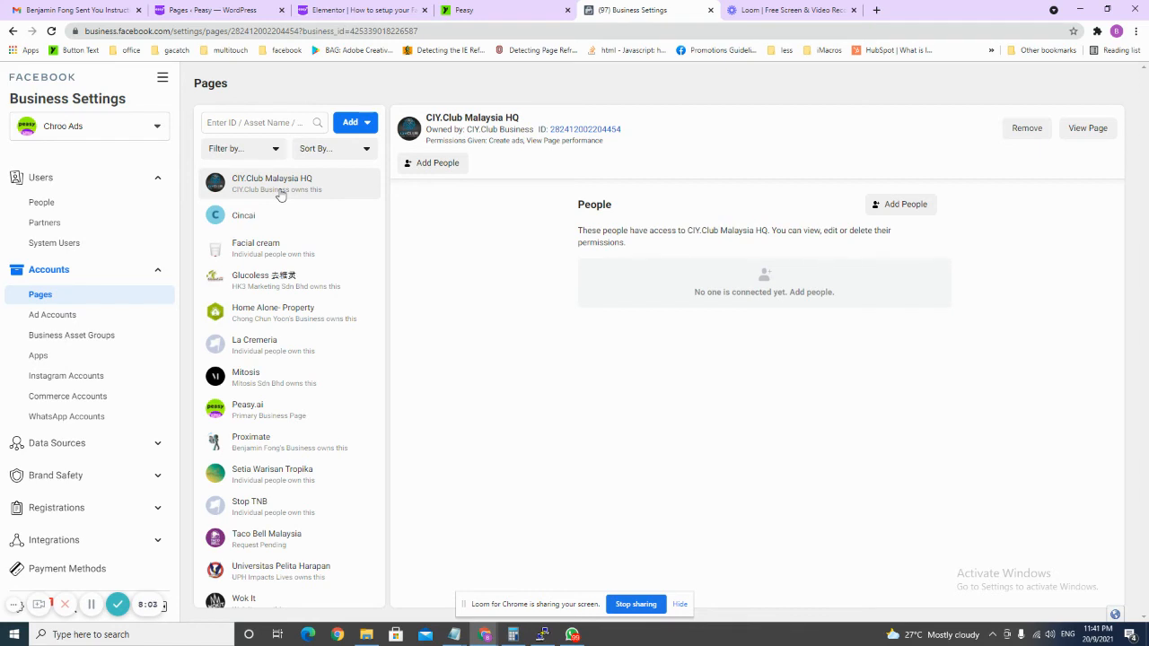
# Step: Start adding 3thirds Peasy to the Peasy.ai Page, enabling the Create ads, Publish content and Manage Page permissions
pyautogui.click(285, 409)
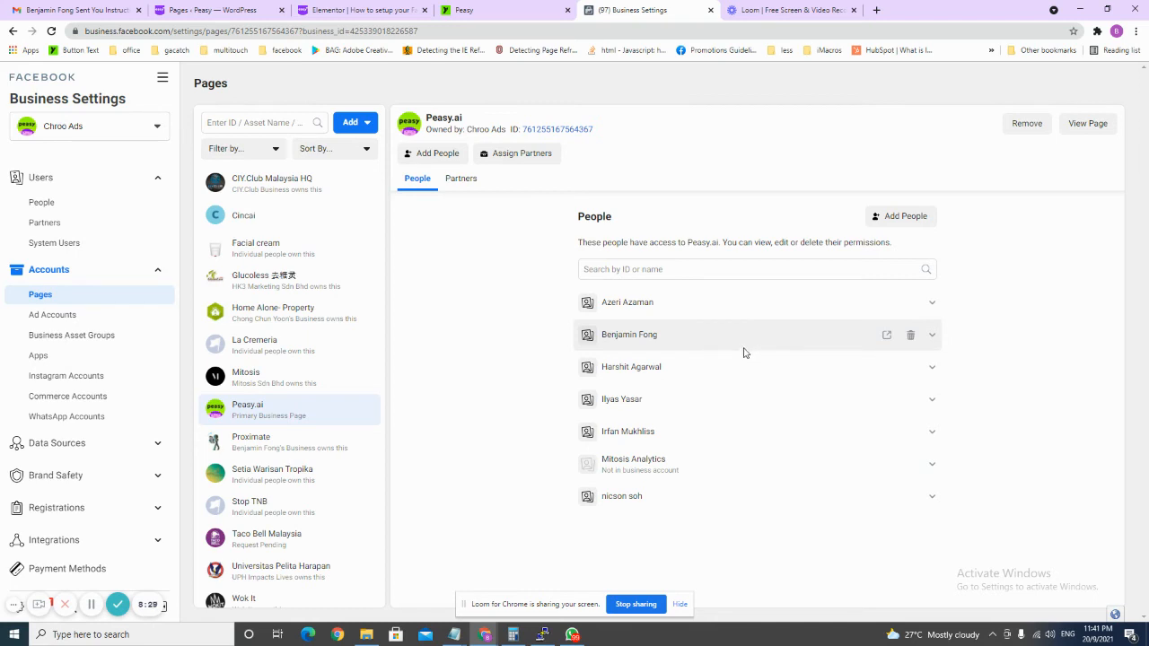
pyautogui.click(900, 218)
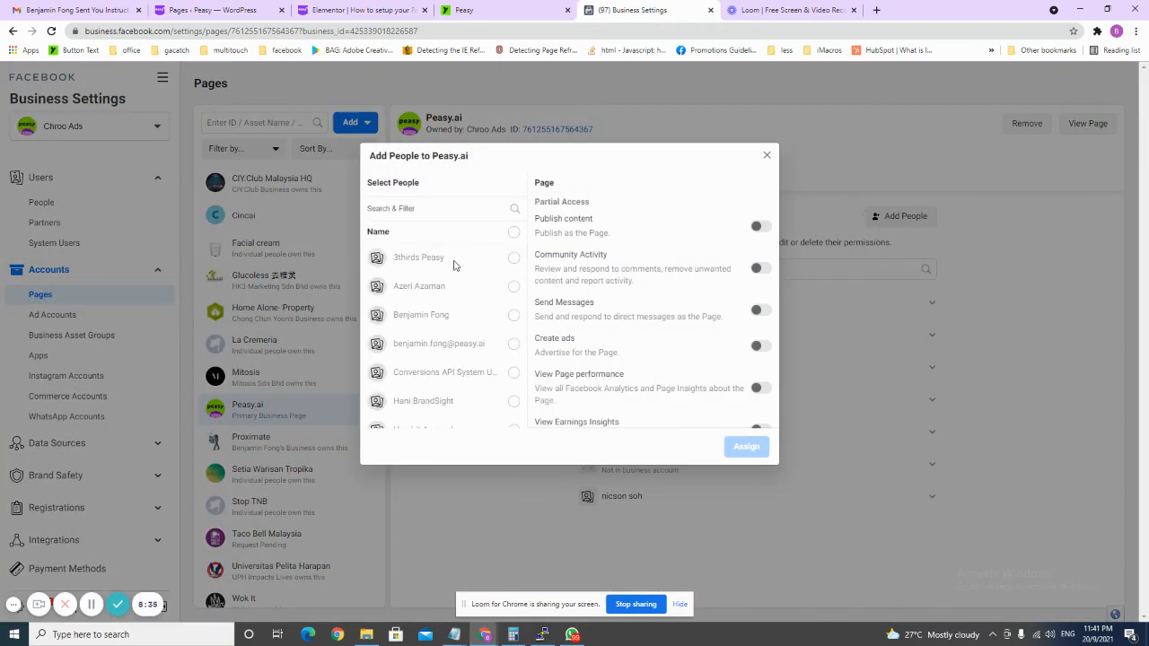
pyautogui.click(456, 260)
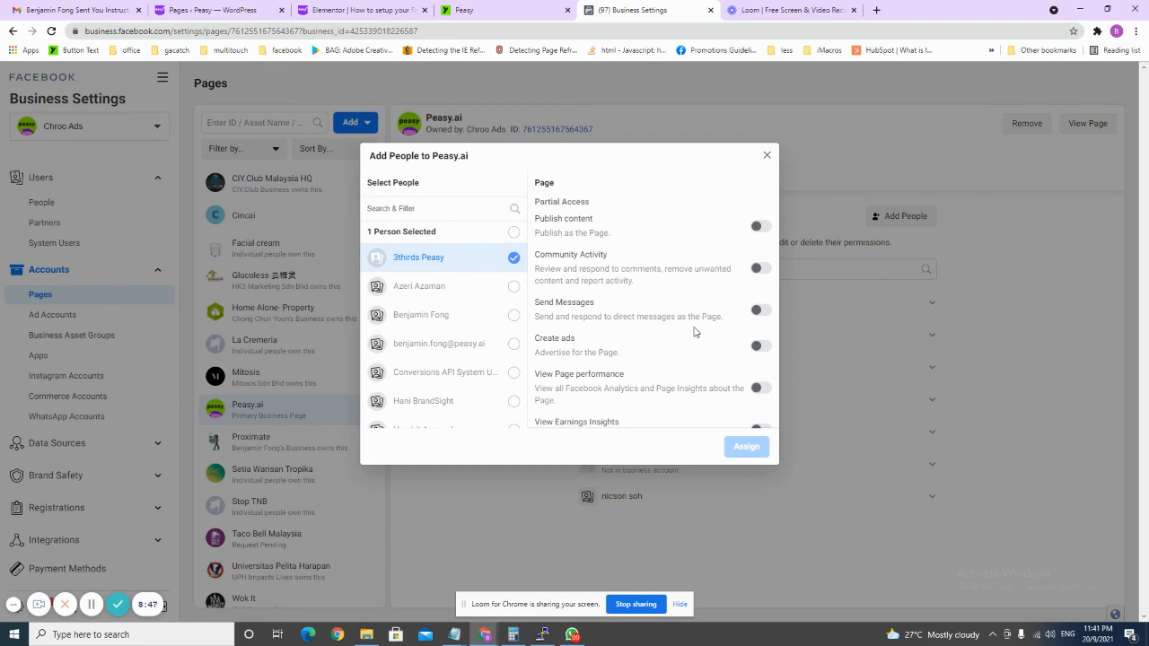
pyautogui.click(761, 346)
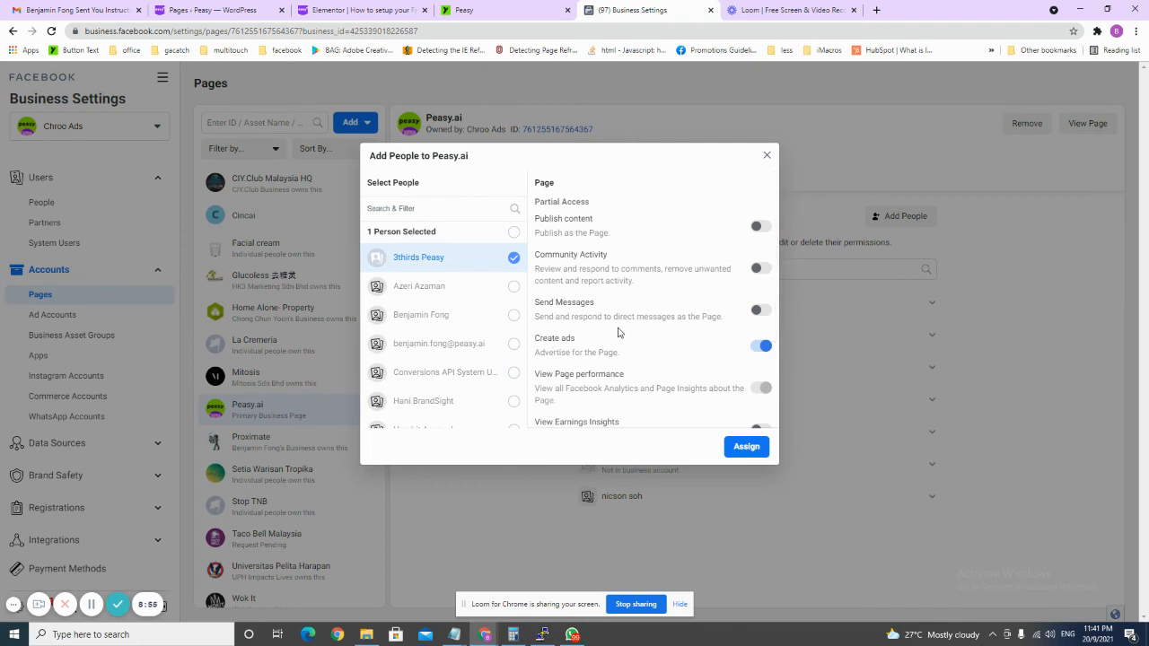
pyautogui.click(763, 227)
pyautogui.scroll(-3, 745, 323)
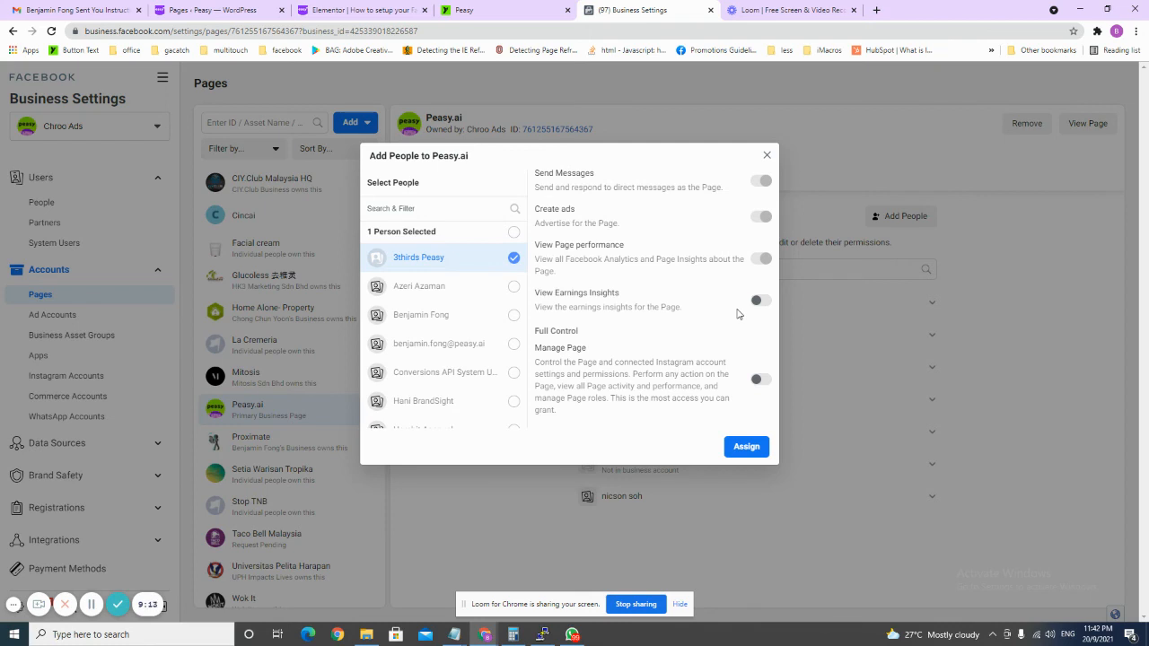
pyautogui.click(764, 381)
# Step: Turn off Manage Page, enable Create ads and Publish content for 3thirds Peasy, and close the dialog without assigning
pyautogui.scroll(2, 755, 384)
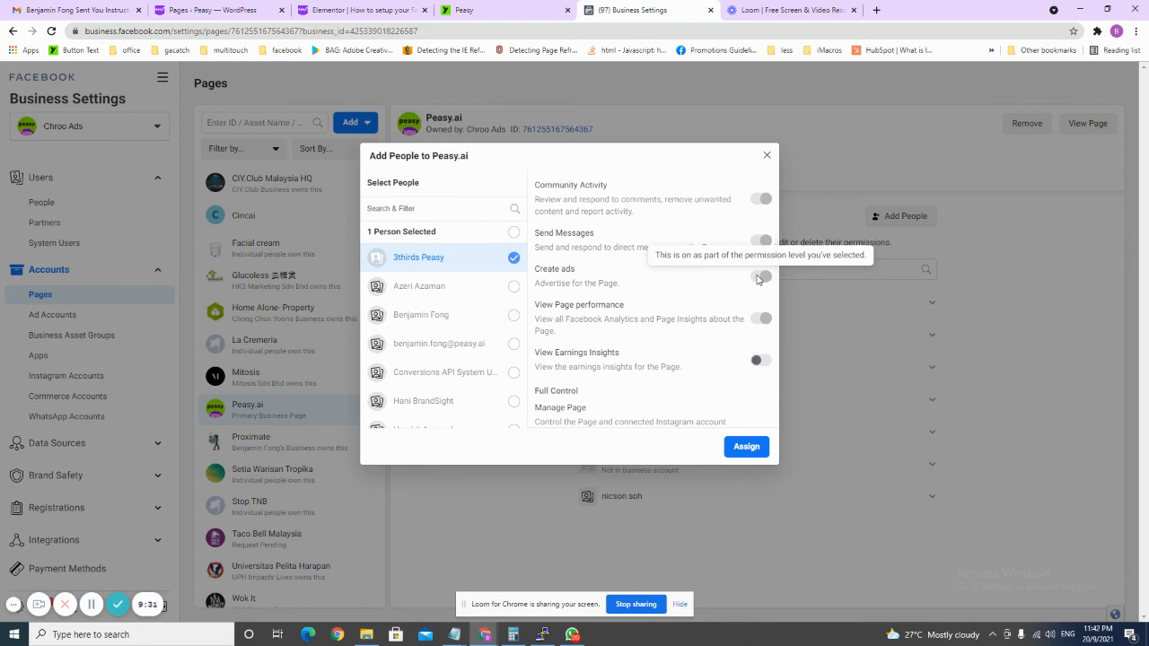
pyautogui.scroll(-3, 763, 339)
pyautogui.click(760, 379)
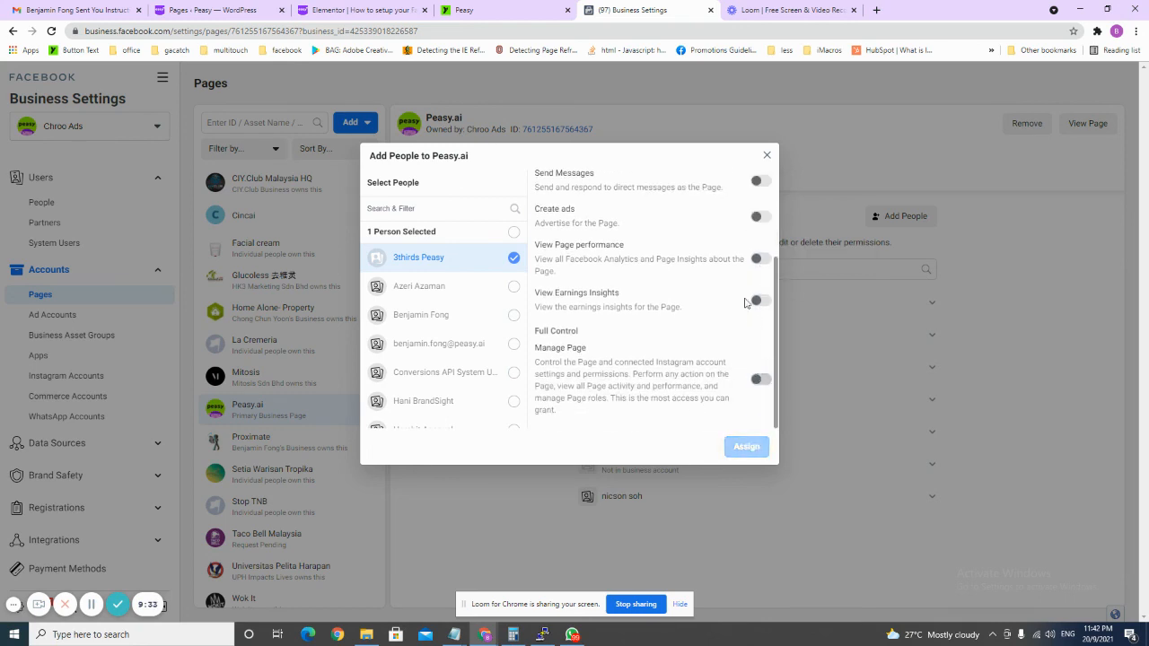
pyautogui.scroll(1, 760, 260)
pyautogui.click(761, 277)
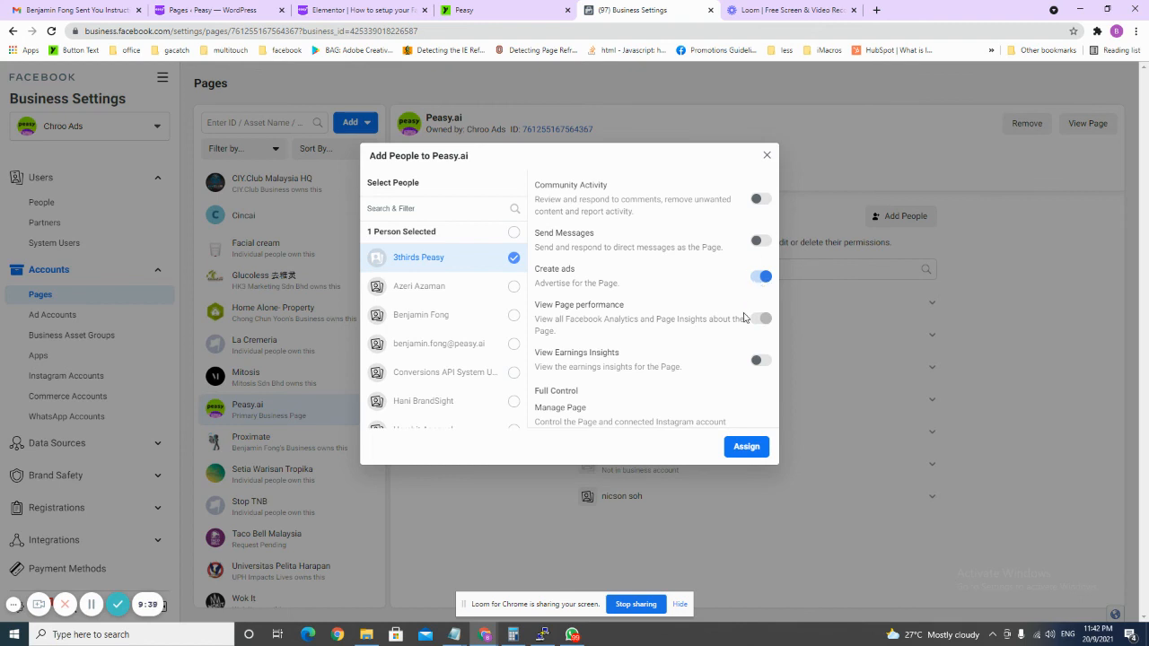
pyautogui.scroll(1, 756, 288)
pyautogui.click(763, 227)
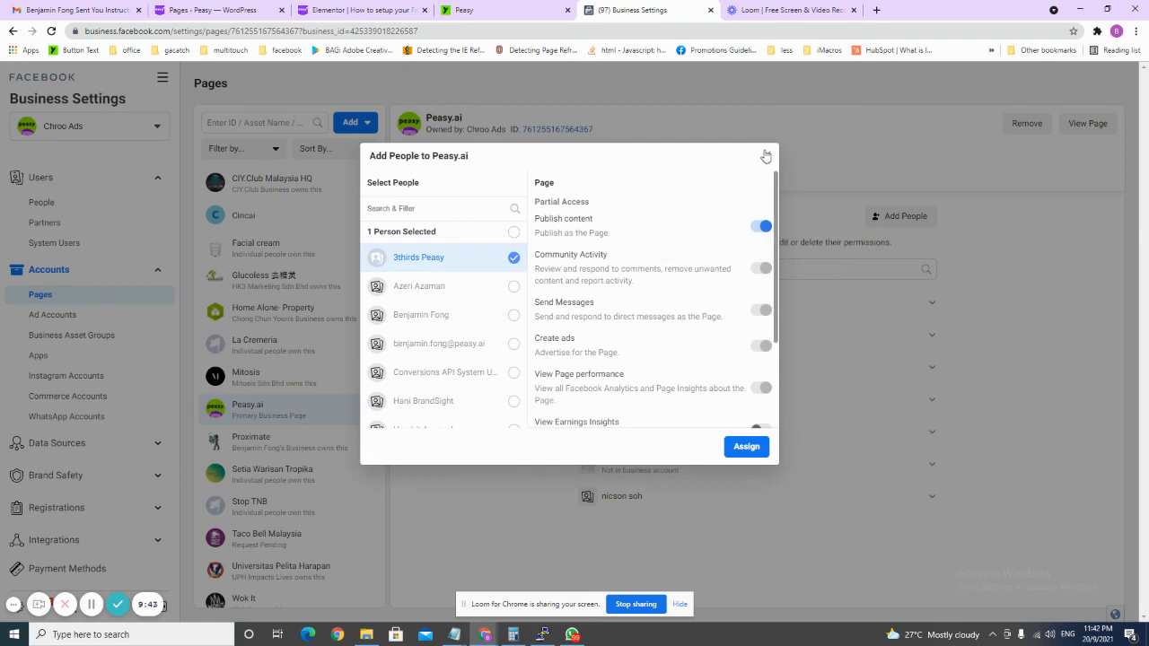
pyautogui.click(767, 155)
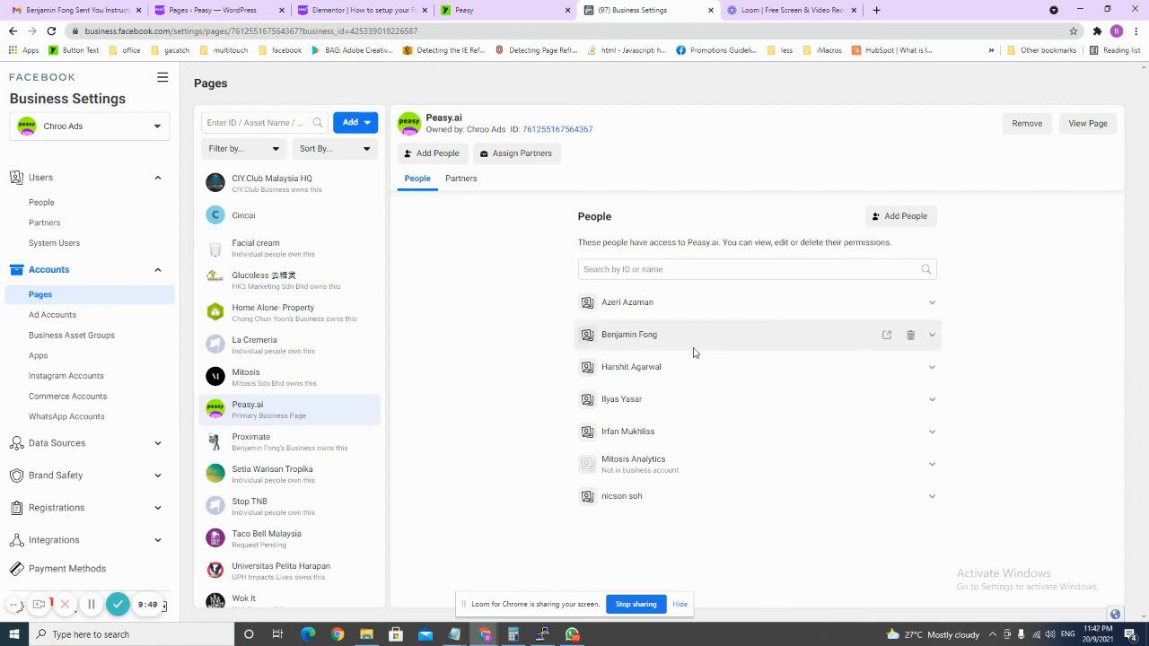
# Step: Start adding the second listed person to the Cincai Page with the Manage Page permission, and close the dialog without assigning
pyautogui.doubleClick(298, 224)
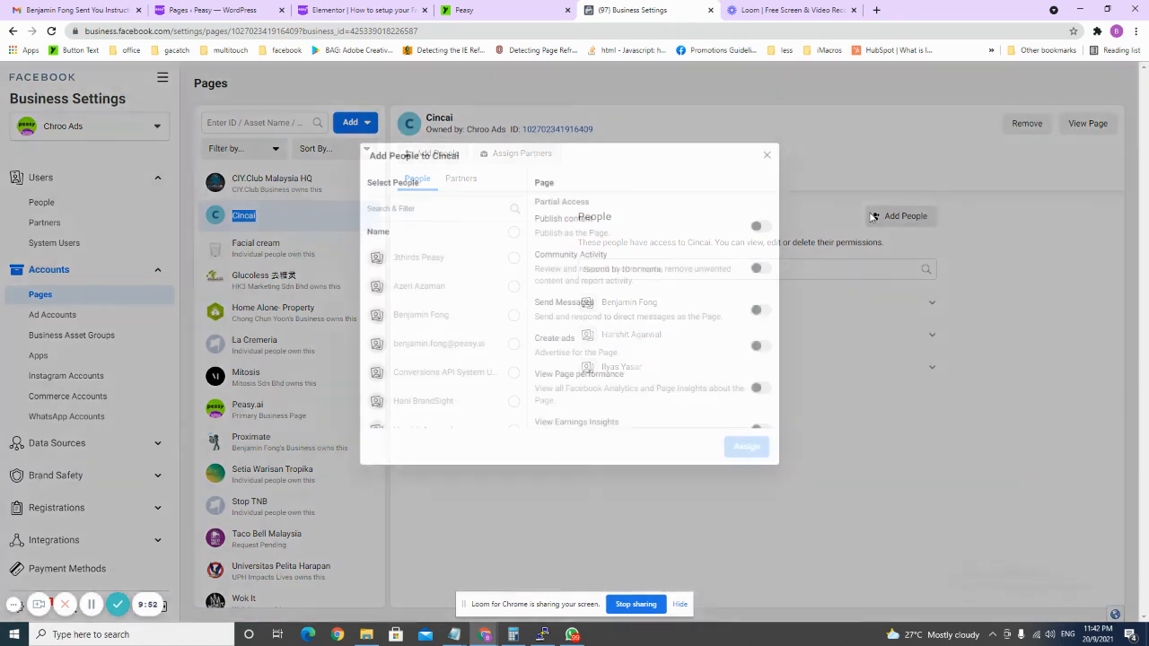
pyautogui.click(873, 217)
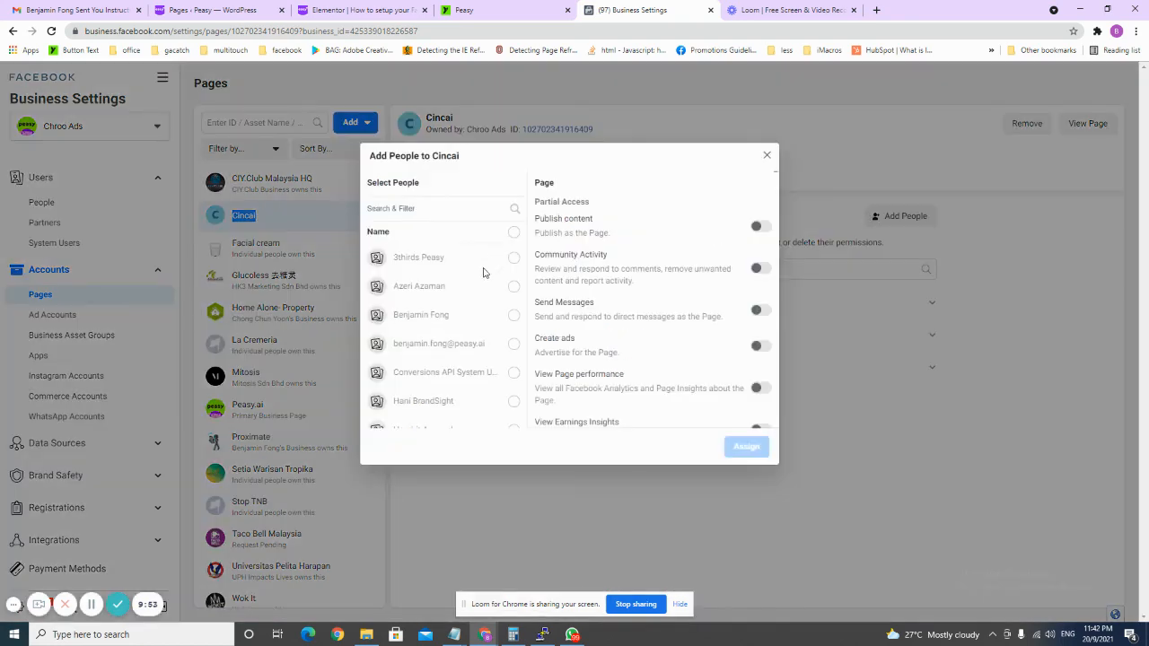
pyautogui.click(495, 284)
pyautogui.scroll(-3, 647, 333)
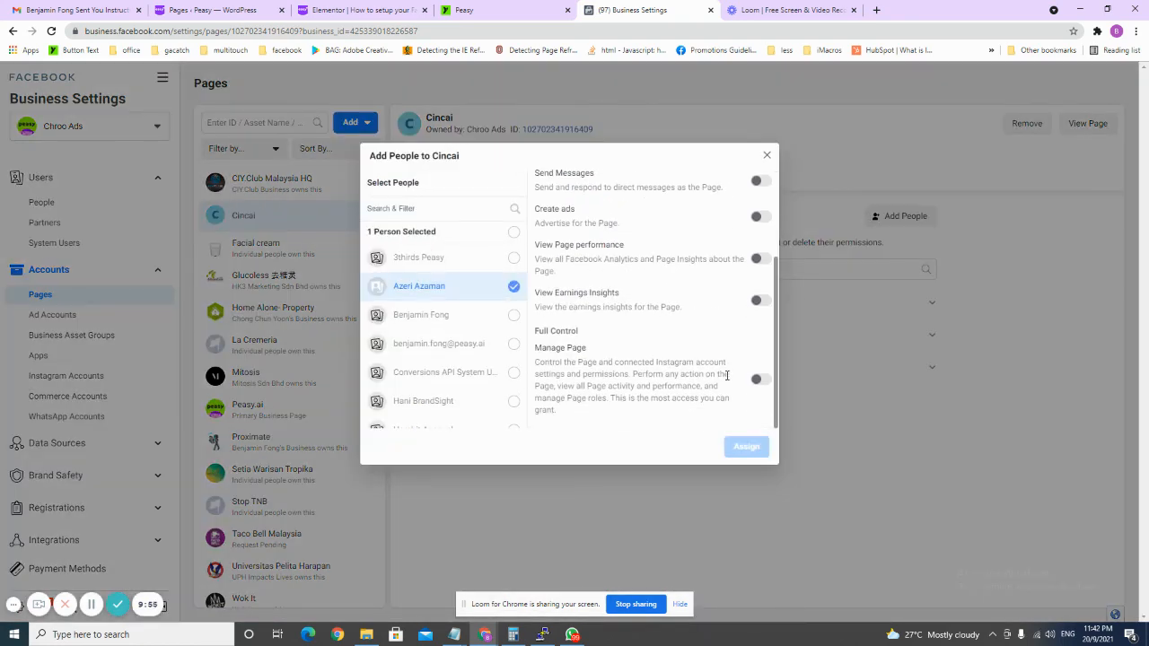
pyautogui.click(759, 381)
pyautogui.click(766, 155)
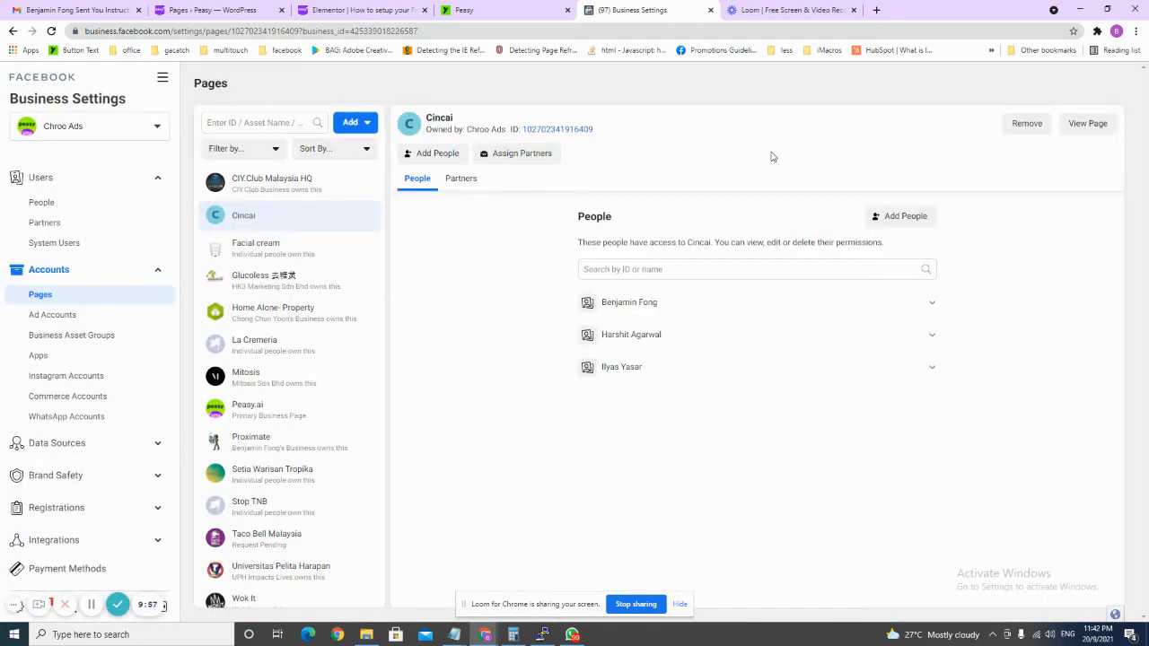
# Step: Check which permissions can be given to people on the partner-owned Home Alone- Property Page, trying two people and closing without assigning
pyautogui.click(323, 327)
pyautogui.click(900, 205)
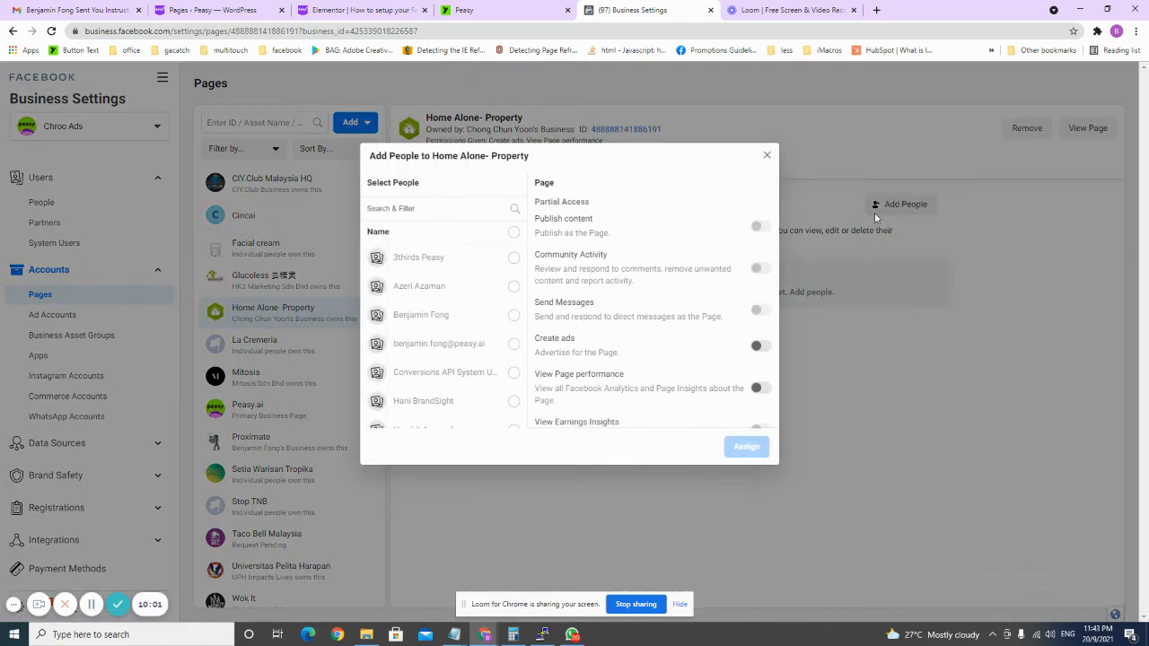
pyautogui.click(431, 287)
pyautogui.scroll(-3, 709, 355)
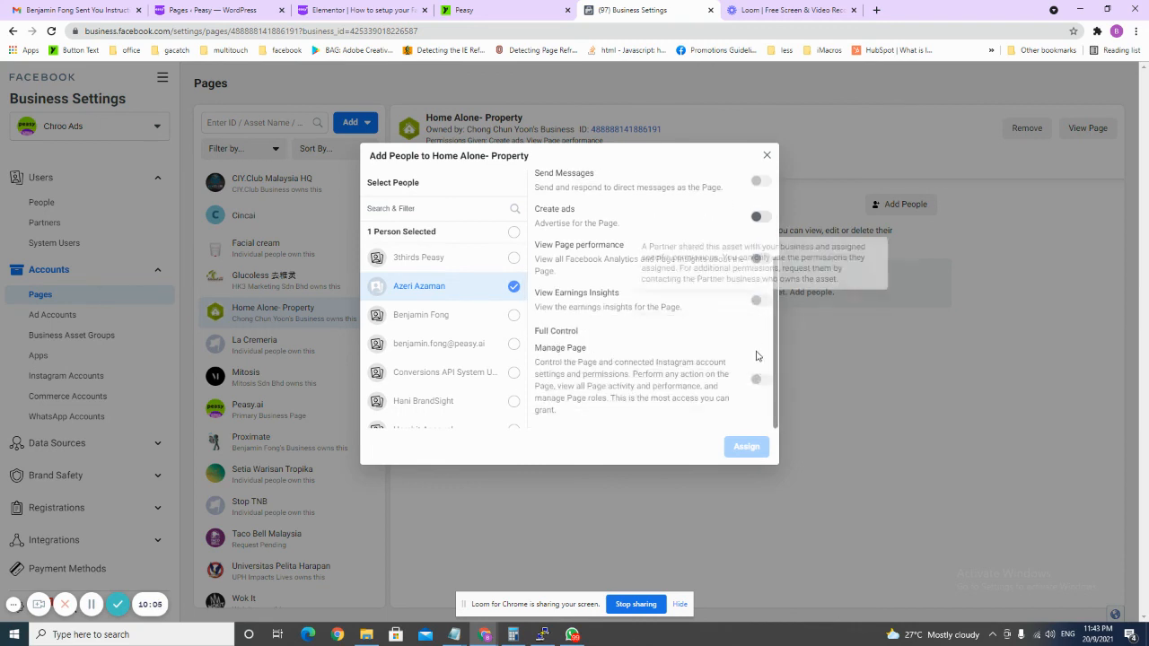
pyautogui.moveTo(761, 381)
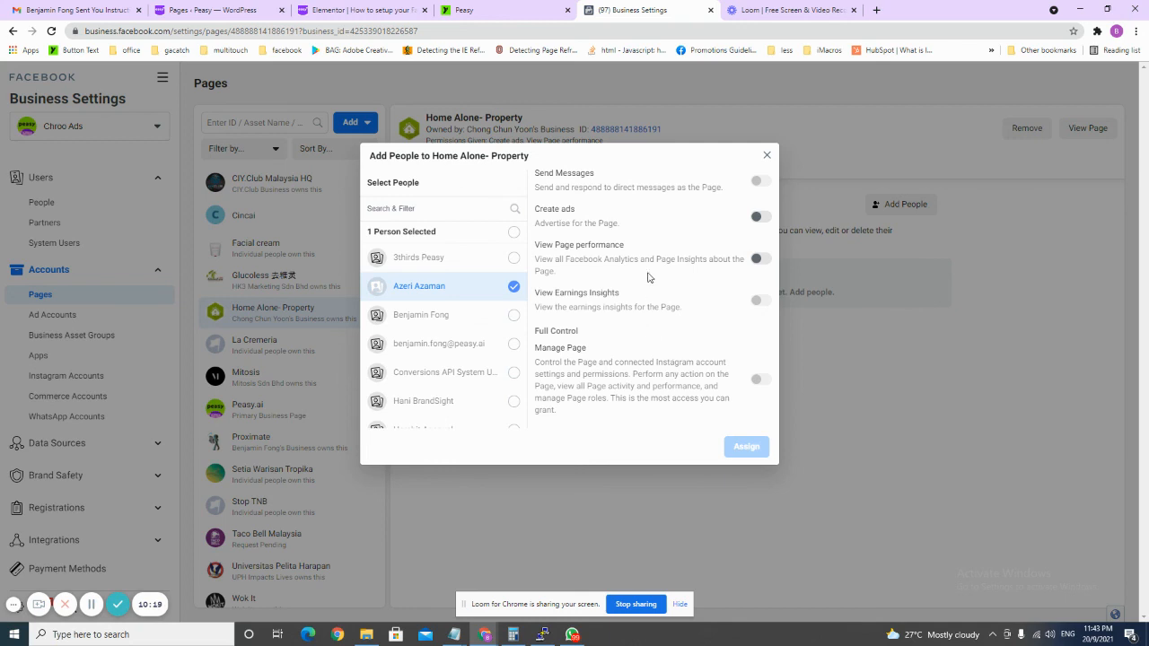
pyautogui.click(512, 314)
pyautogui.click(514, 286)
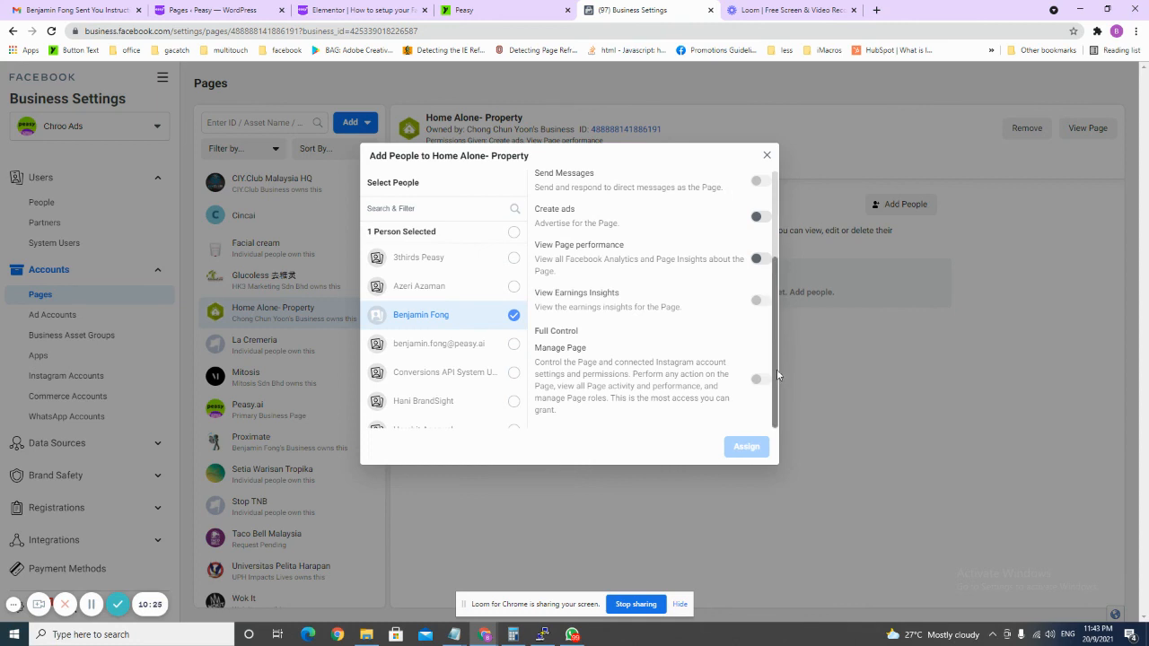
pyautogui.click(765, 157)
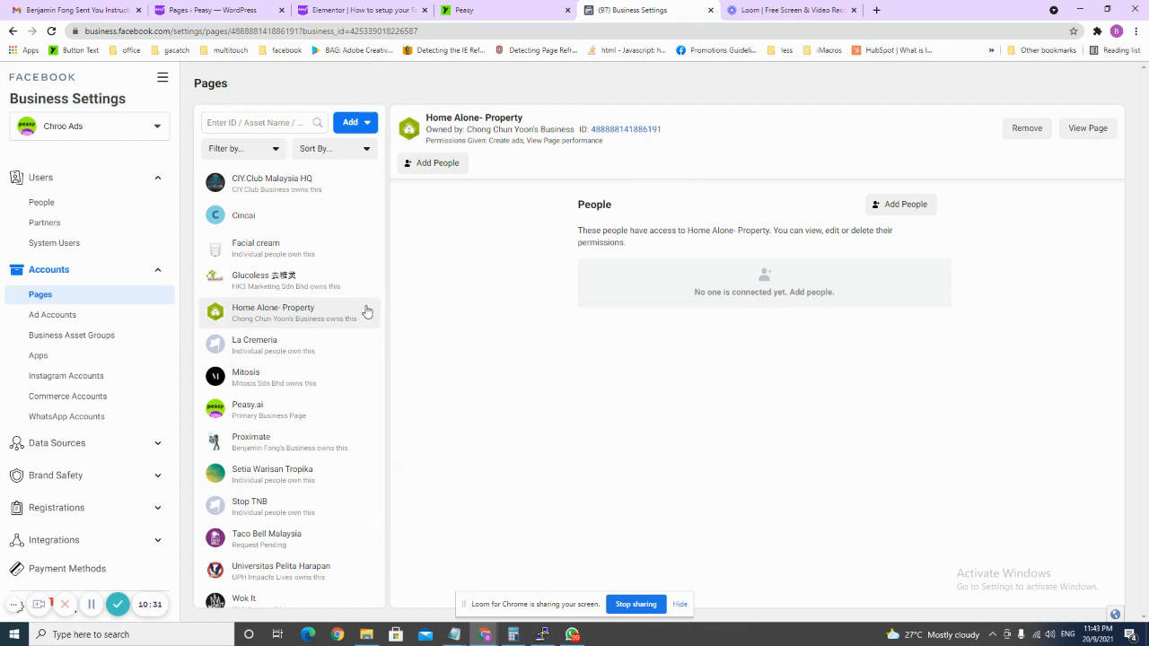
# Step: Switch to the Peasy web app and open the funnel of the Peasy Marketing business profile for editing from the dashboard
pyautogui.click(503, 10)
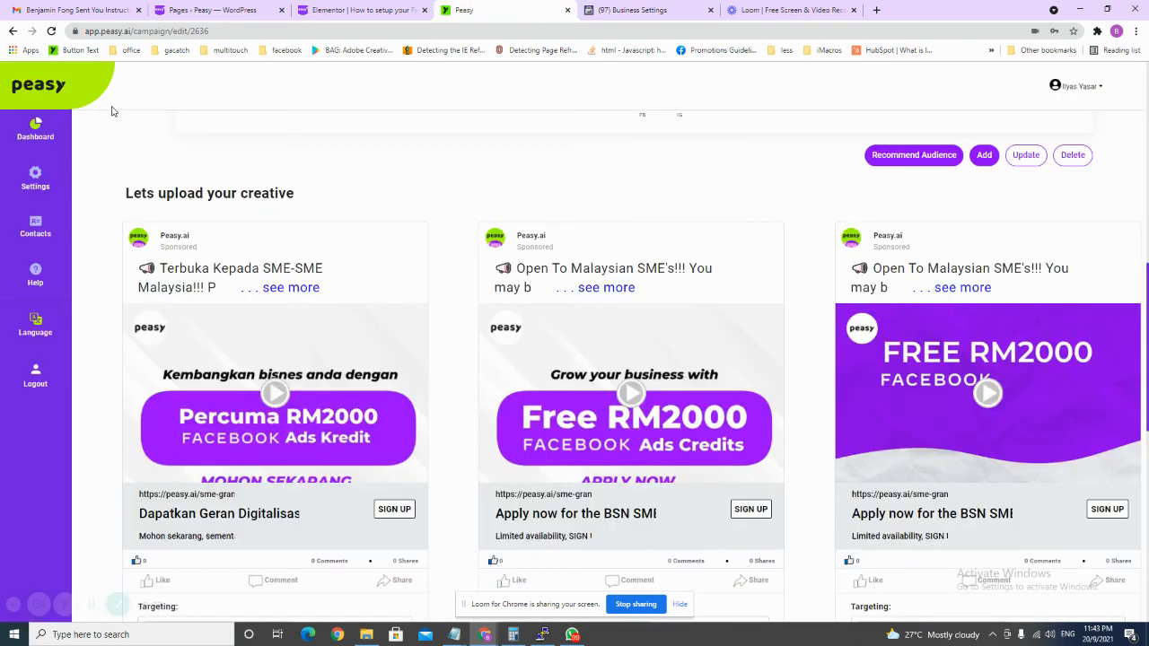
pyautogui.click(38, 128)
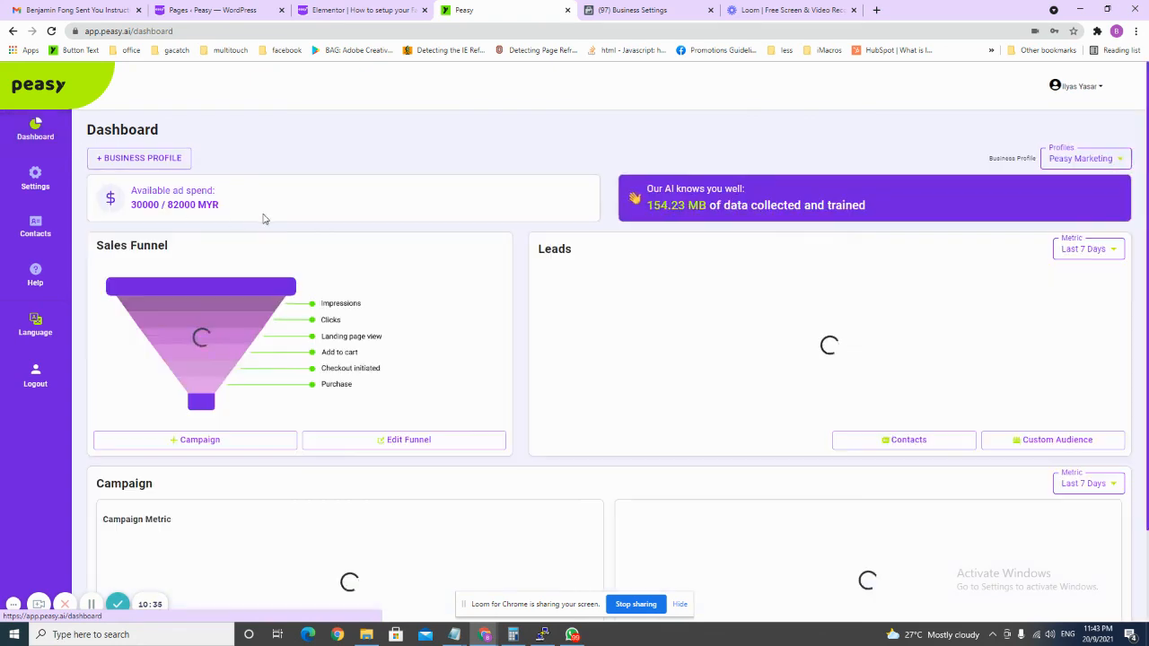
pyautogui.click(406, 440)
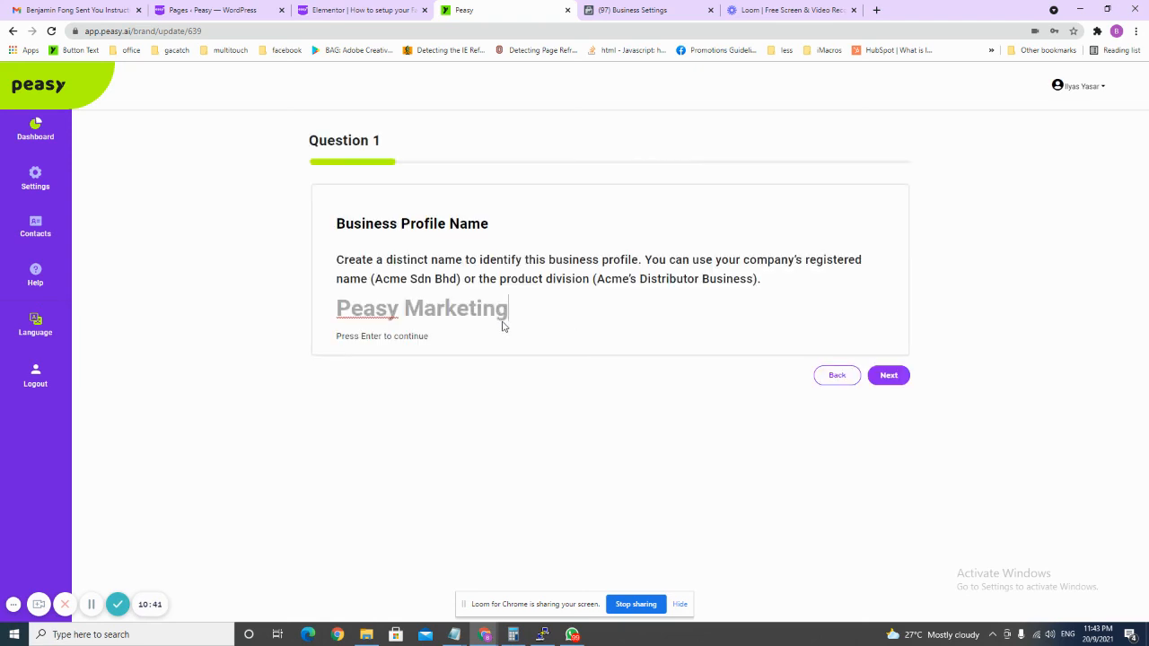
# Step: Advance through the business profile questions without changes to the Facebook page question and open its list of Pages
pyautogui.click(894, 375)
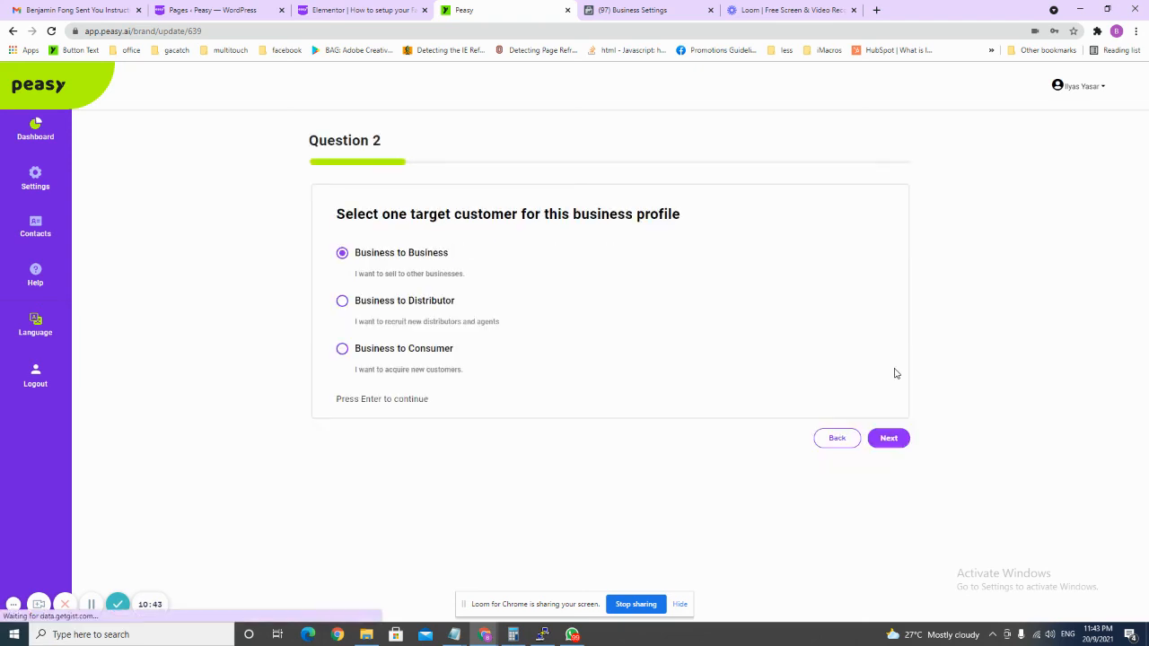
pyautogui.click(894, 436)
pyautogui.click(894, 434)
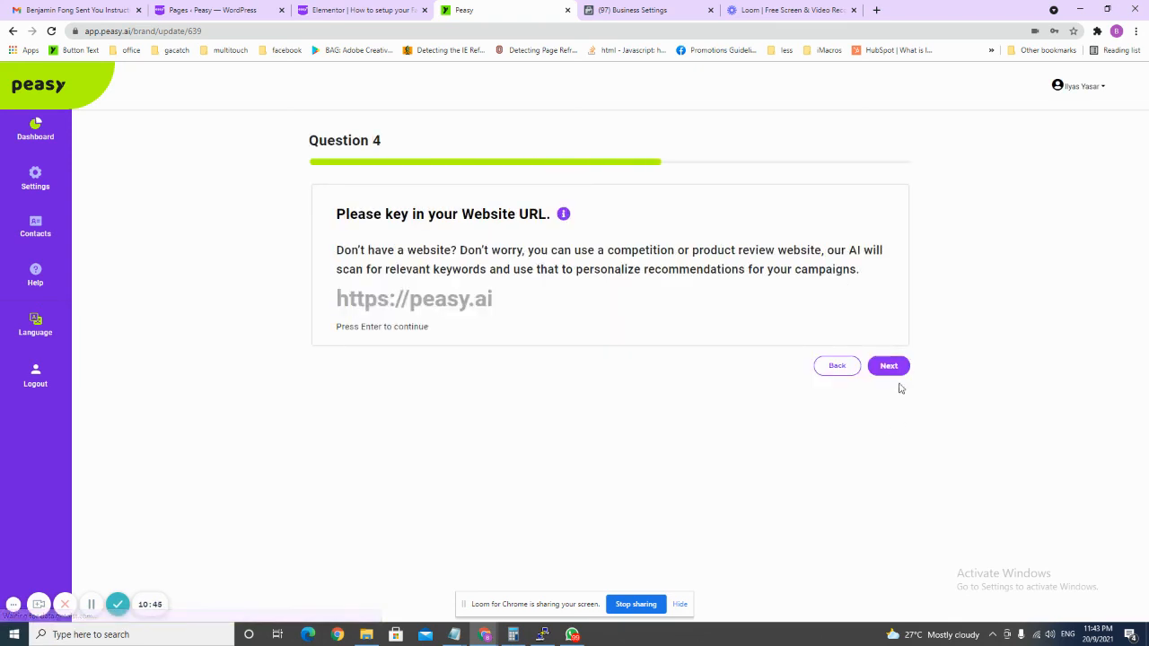
pyautogui.click(891, 364)
pyautogui.click(578, 284)
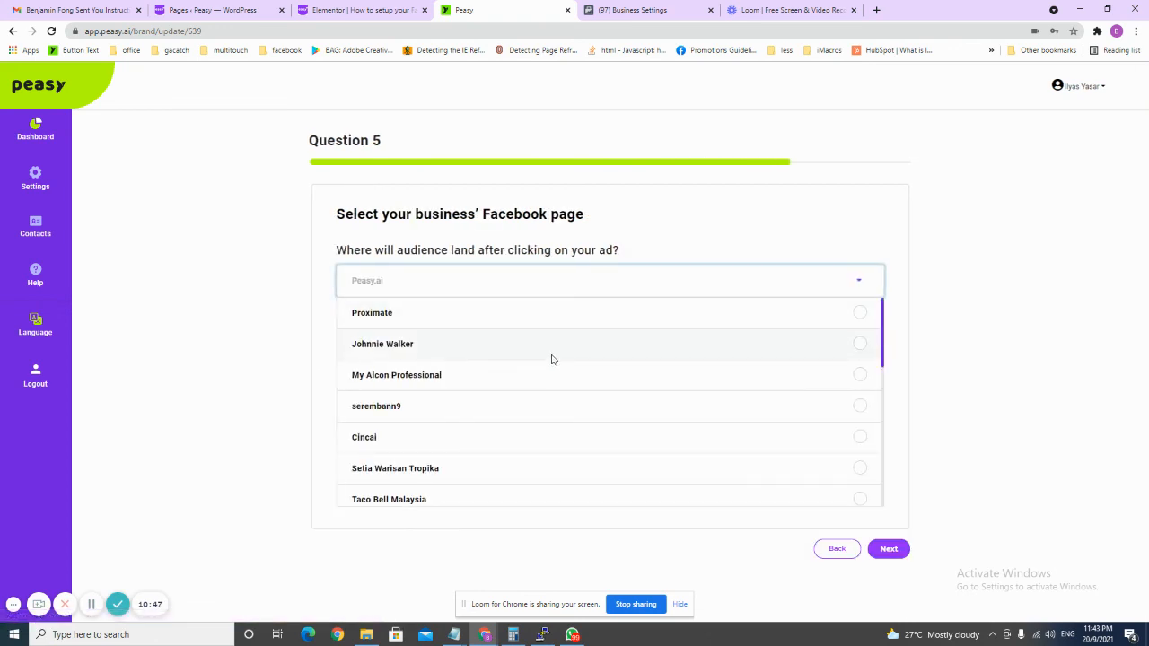